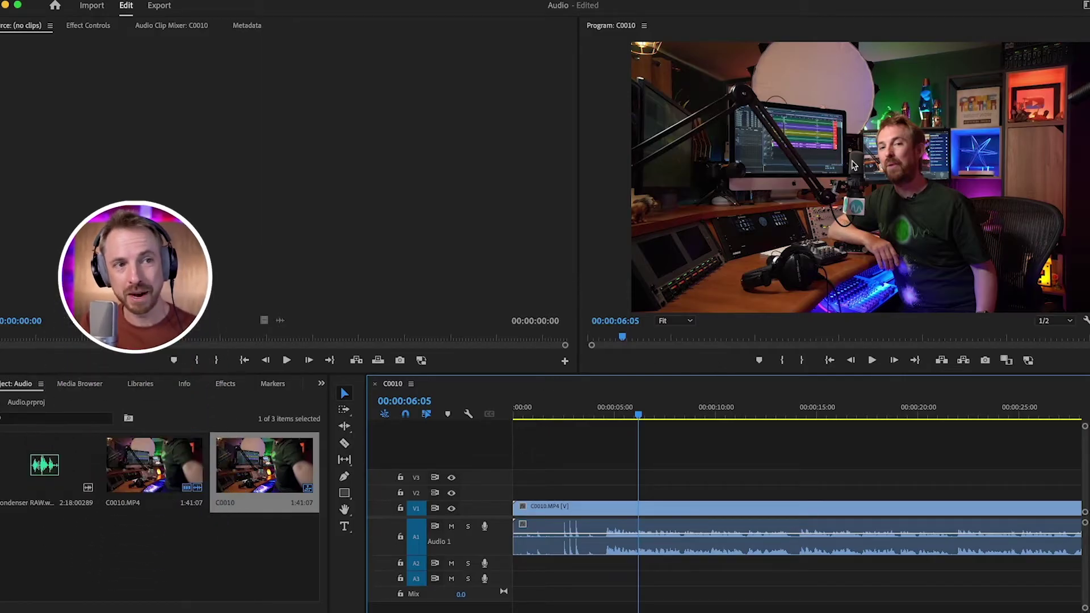
# Place the Condenser RAW audio on track A2 beneath the C0010 clip and play the sequence from about 8 seconds.
pyautogui.click(49, 465)
pyautogui.moveTo(49, 464); pyautogui.dragTo(534, 561)
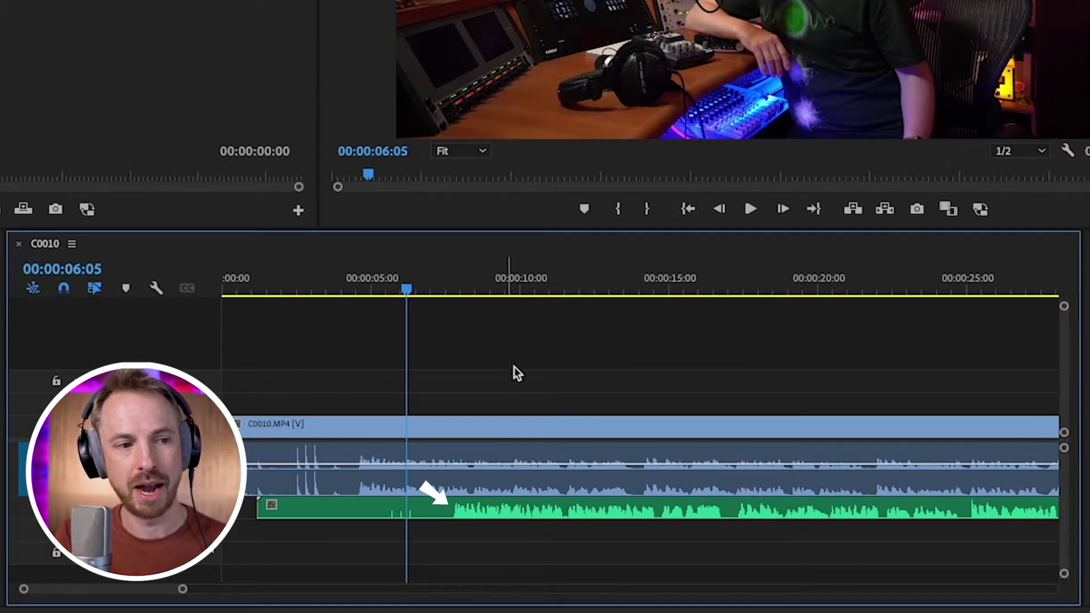
pyautogui.click(454, 272)
pyautogui.press('space')
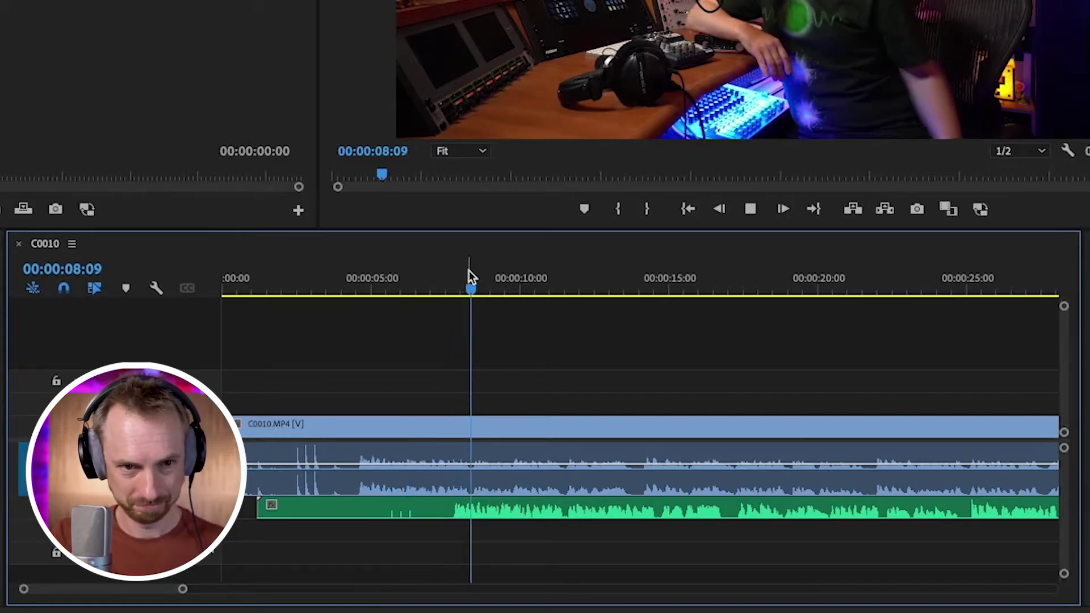
pyautogui.press('space')
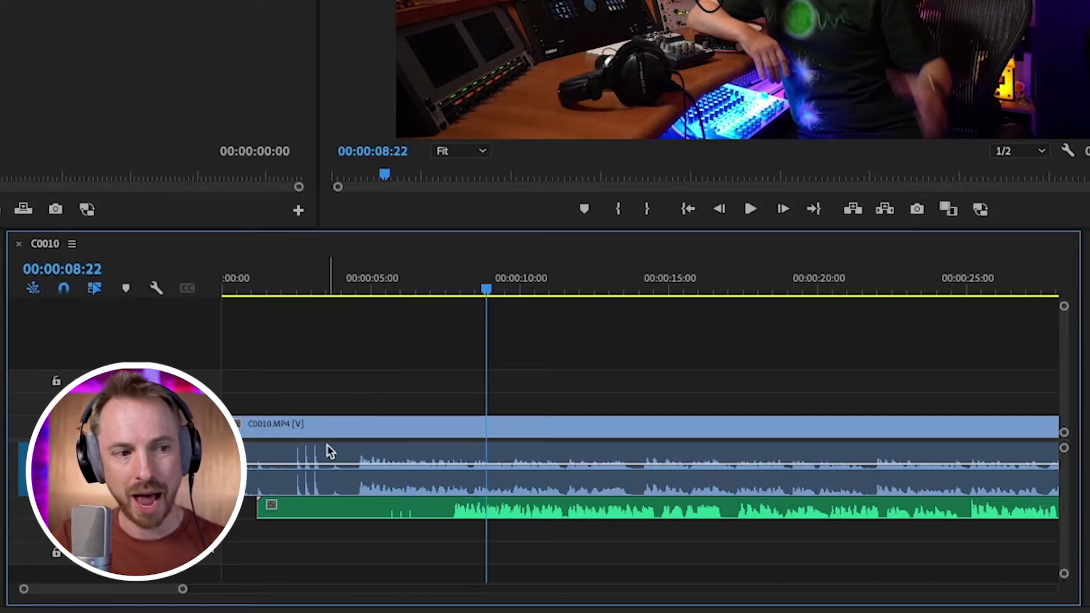
# Enlarge the Audio 2 track around the three claps near 00:00:02:22 and switch the time ruler to audio time units.
pyautogui.moveTo(266, 509)
pyautogui.mouseDown()
pyautogui.moveTo(352, 522)
pyautogui.moveTo(264, 513)
pyautogui.mouseUp()
pyautogui.click(310, 264)
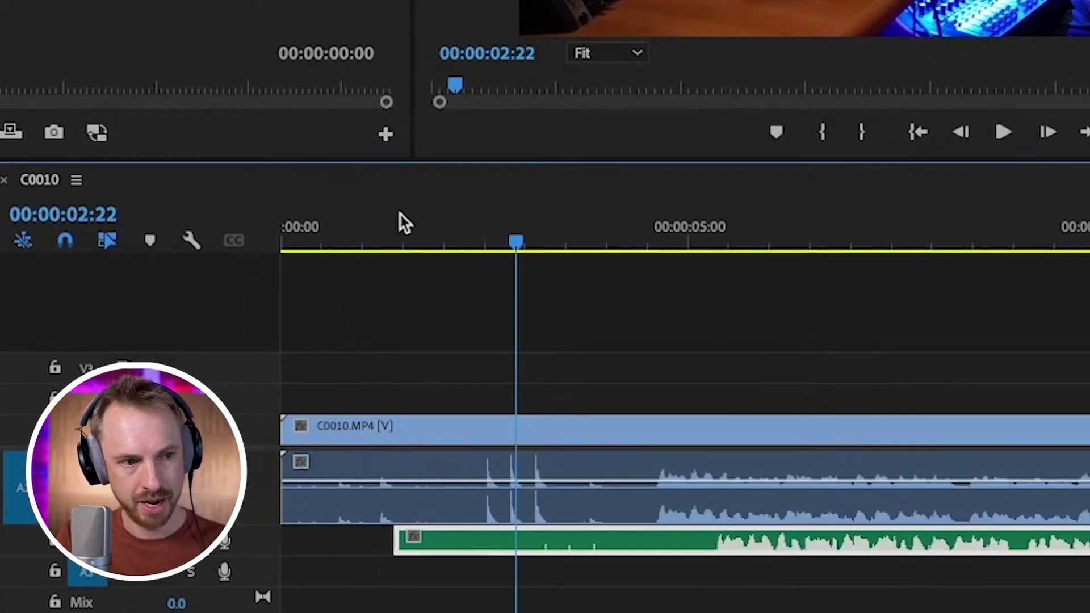
pyautogui.press('=')
pyautogui.press('=')
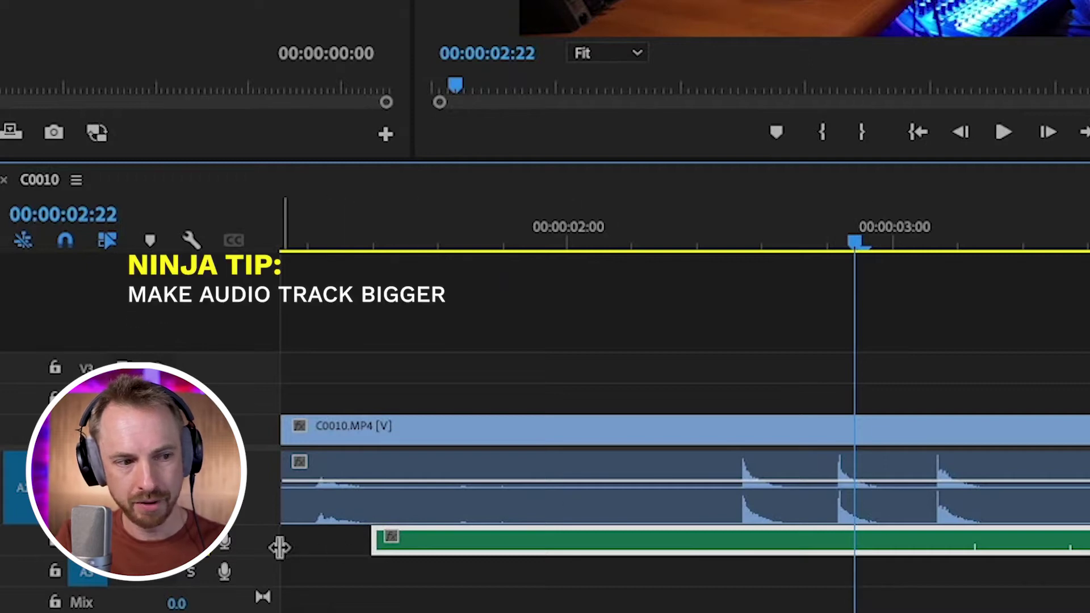
pyautogui.moveTo(271, 550); pyautogui.dragTo(288, 597)
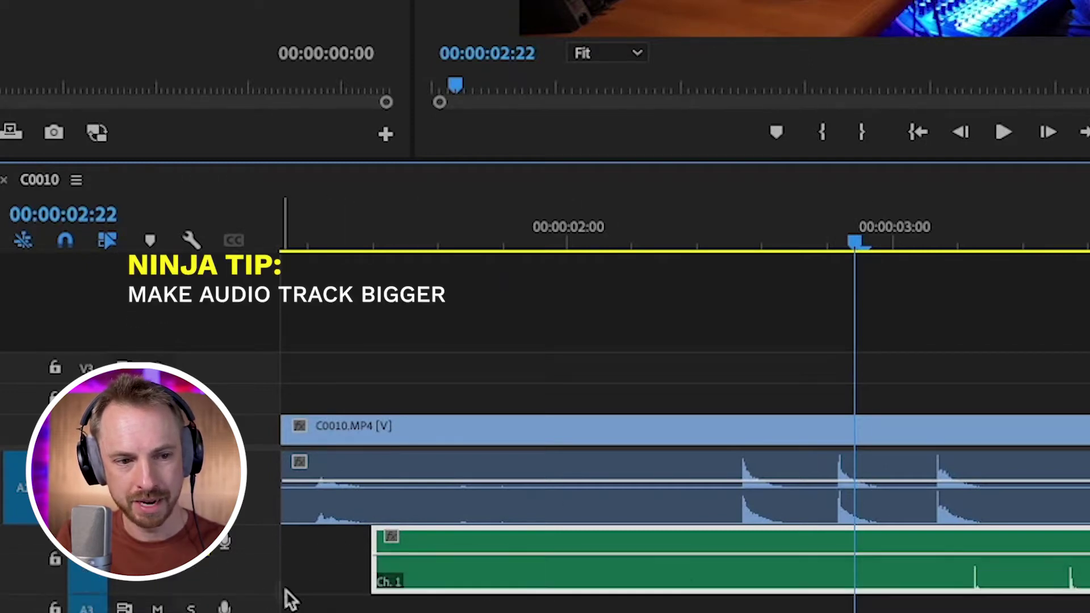
pyautogui.rightClick(766, 217)
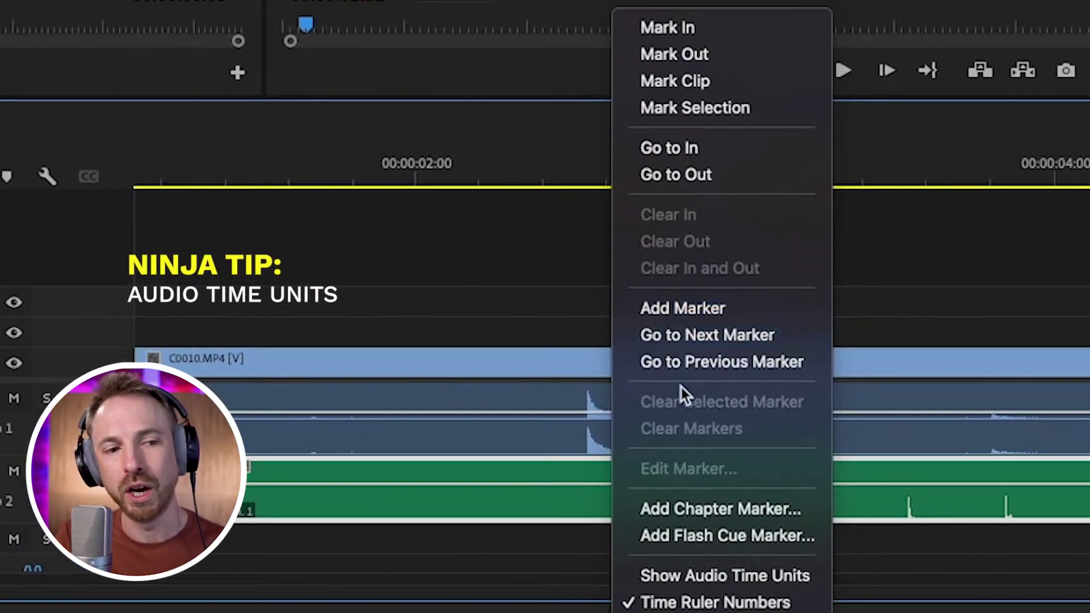
pyautogui.click(715, 575)
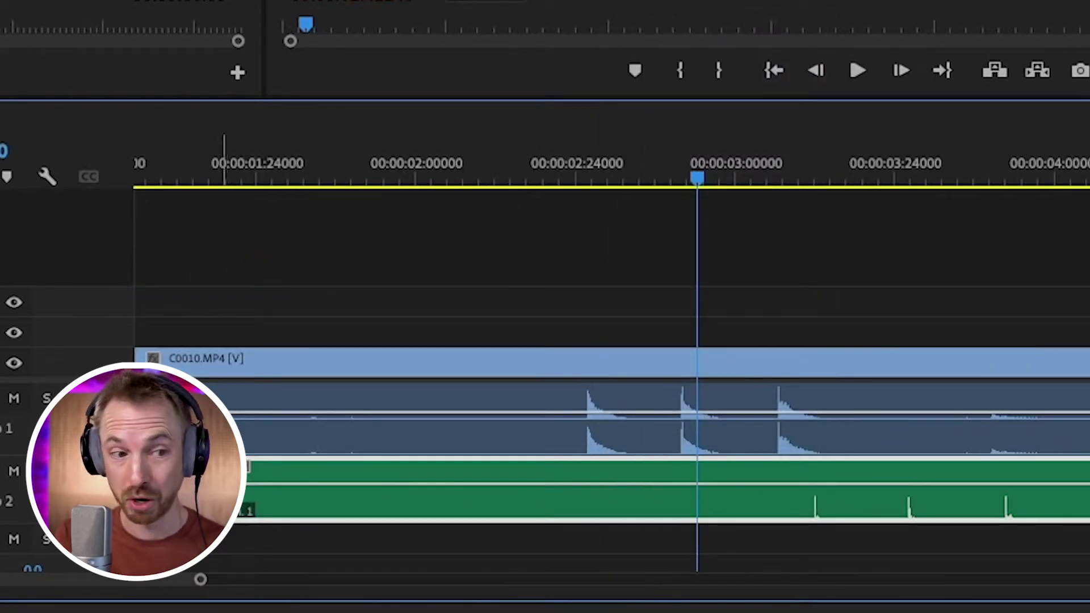
# Trim the start of the Audio 2 clip and move the clip earlier to roughly line up its claps with Audio 1.
pyautogui.moveTo(248, 499); pyautogui.dragTo(540, 508)
pyautogui.moveTo(632, 499); pyautogui.dragTo(455, 489)
pyautogui.moveTo(572, 505); pyautogui.dragTo(543, 506)
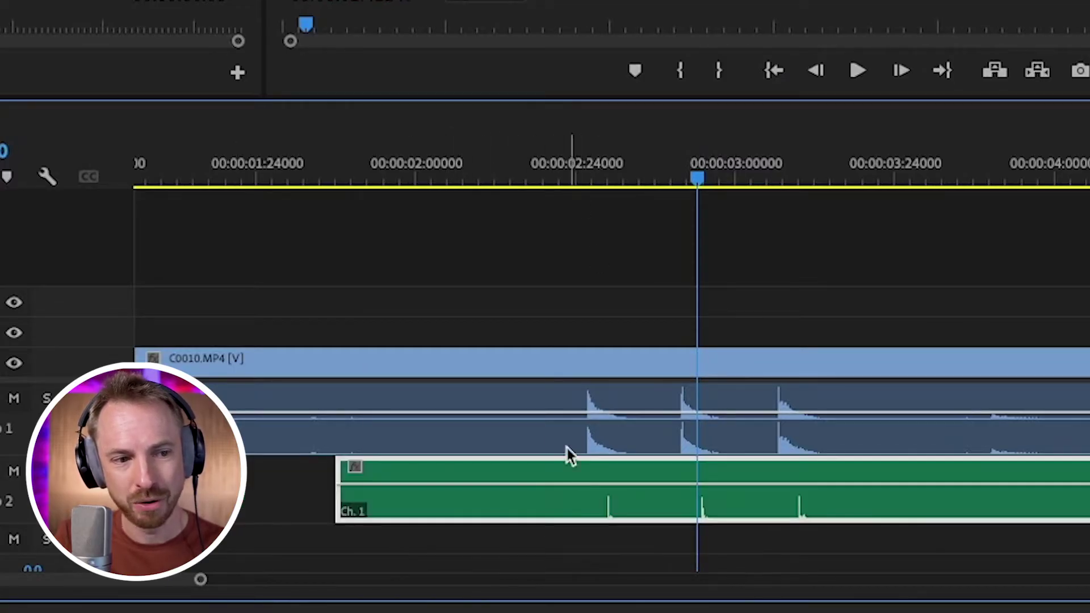
pyautogui.press('=')
pyautogui.press('=')
pyautogui.moveTo(786, 506); pyautogui.dragTo(704, 503)
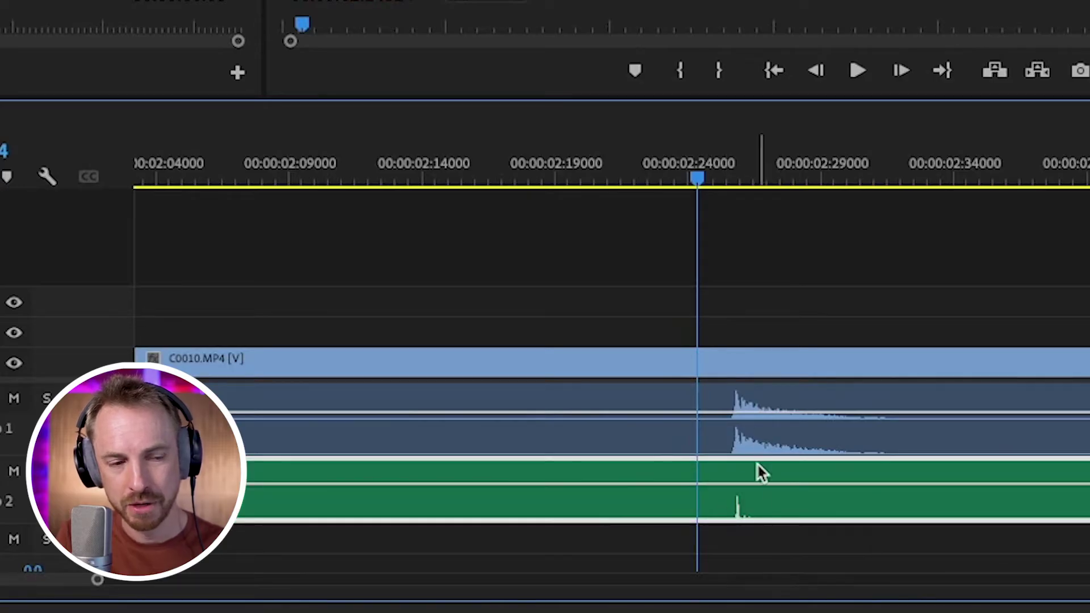
# Turn off audio time units, try moving the Audio 2 clip in frame steps, and turn audio time units back on.
pyautogui.rightClick(568, 142)
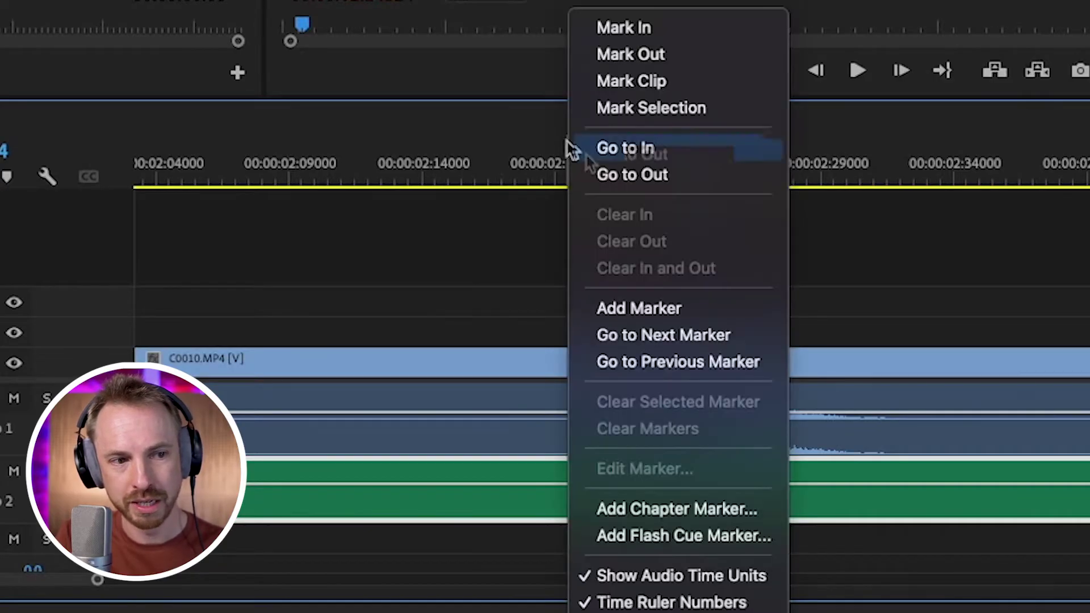
pyautogui.click(647, 571)
pyautogui.moveTo(721, 518); pyautogui.dragTo(749, 512)
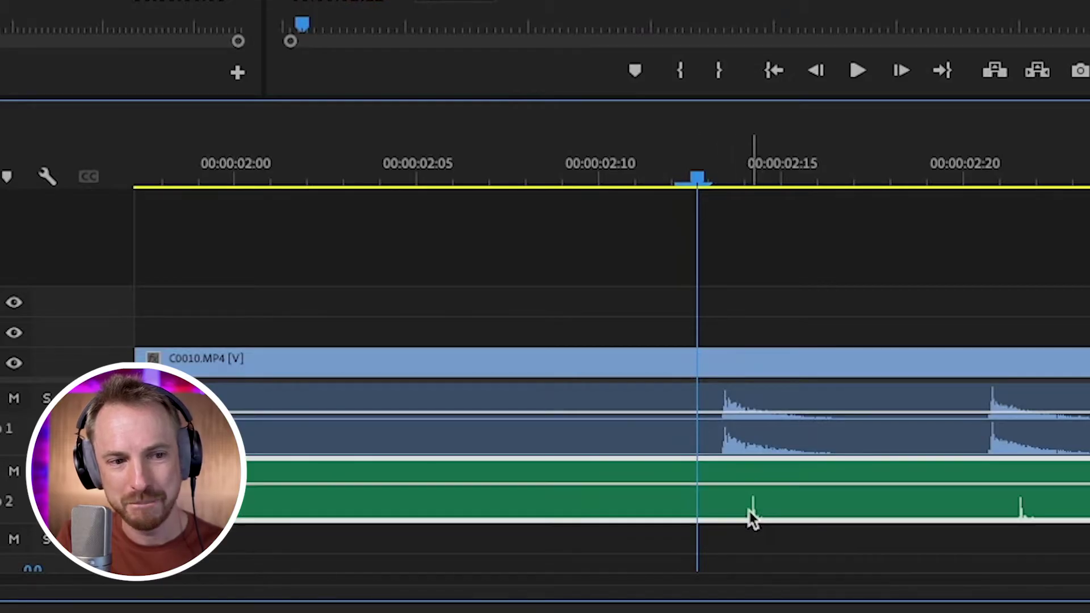
pyautogui.rightClick(491, 153)
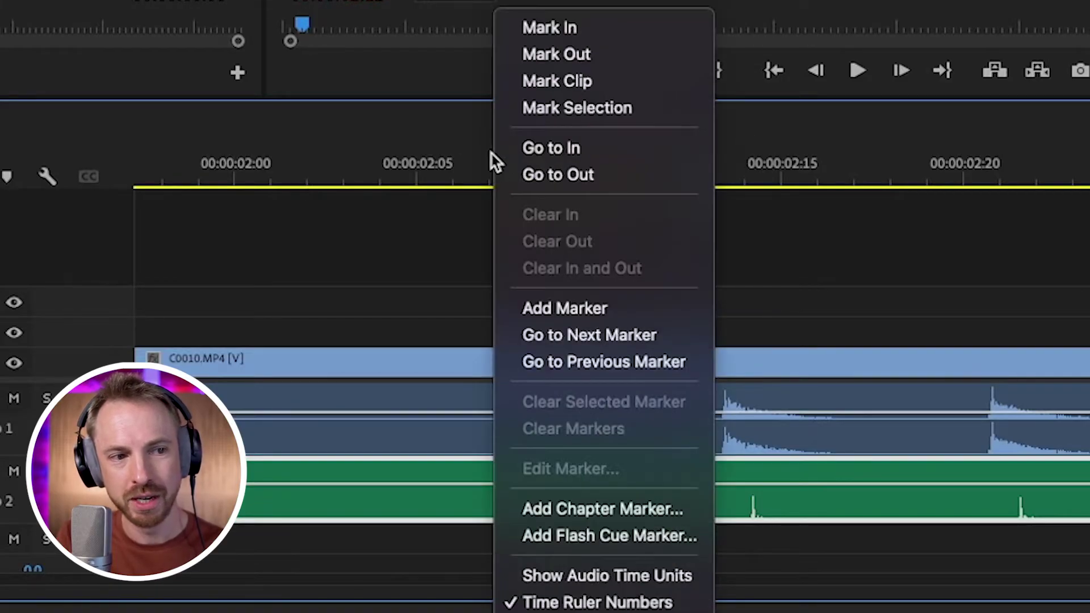
pyautogui.click(555, 573)
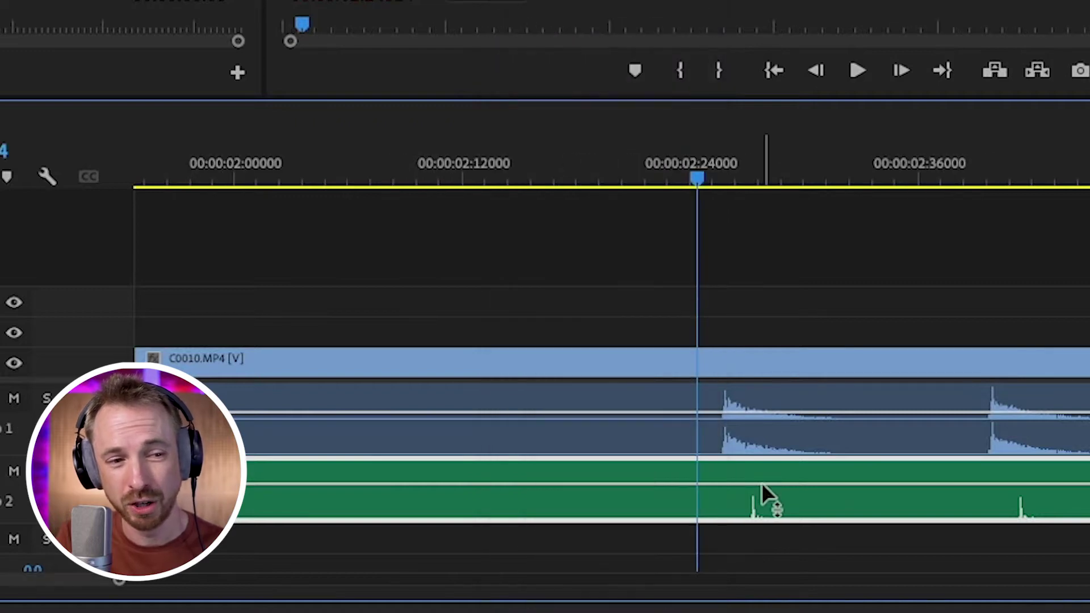
# Fine-tune the Audio 2 clip at sample level so its first clap peak lines up with the one on Audio 1.
pyautogui.moveTo(758, 486); pyautogui.dragTo(735, 502)
pyautogui.press('=')
pyautogui.moveTo(600, 512); pyautogui.dragTo(584, 508)
pyautogui.press('=')
pyautogui.moveTo(687, 161); pyautogui.dragTo(707, 154)
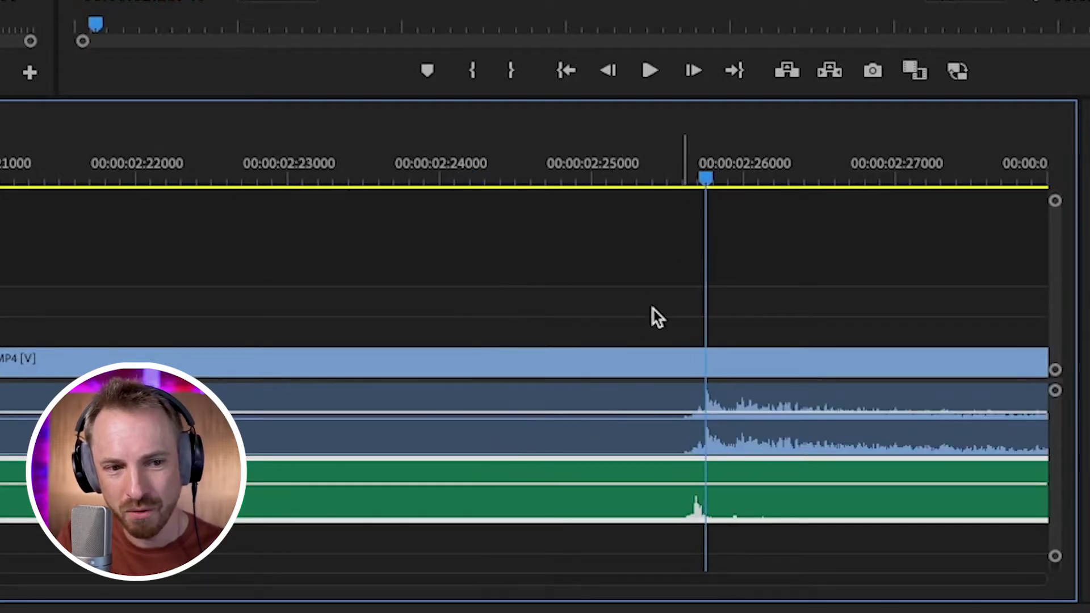
pyautogui.moveTo(720, 511); pyautogui.dragTo(771, 508)
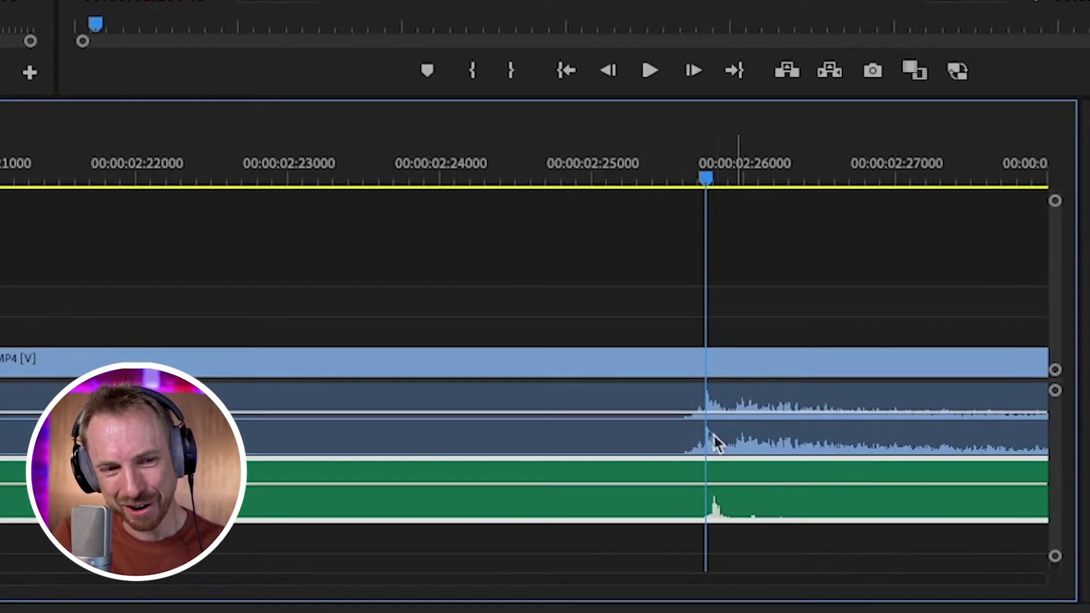
# Solo Audio 2 and play the speech section to check the manually aligned sync.
pyautogui.press('-')
pyautogui.press('-')
pyautogui.press('-')
pyautogui.press('-')
pyautogui.press('-')
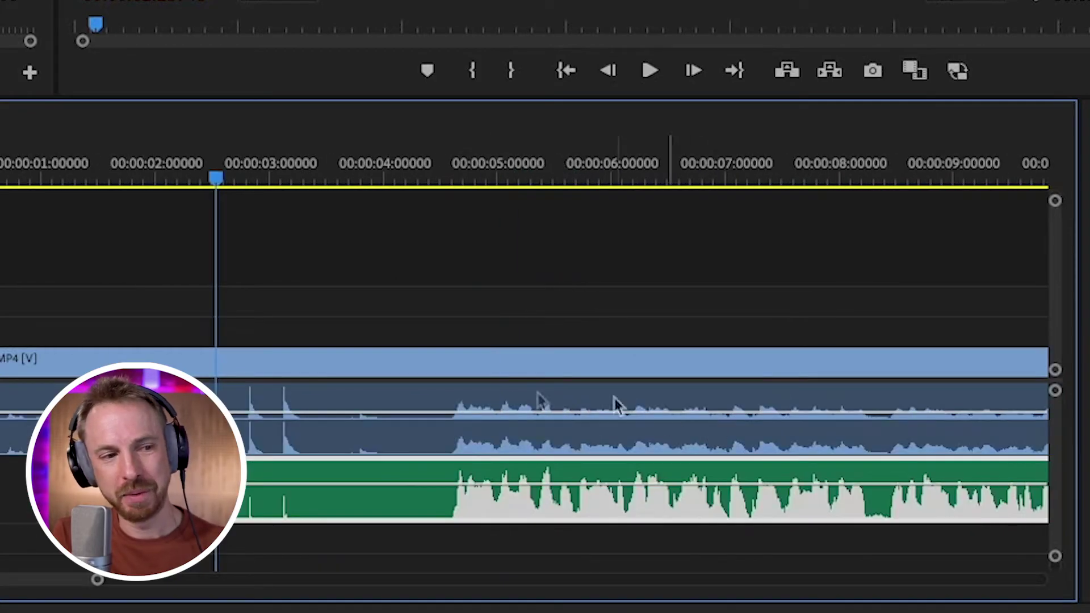
pyautogui.press('space')
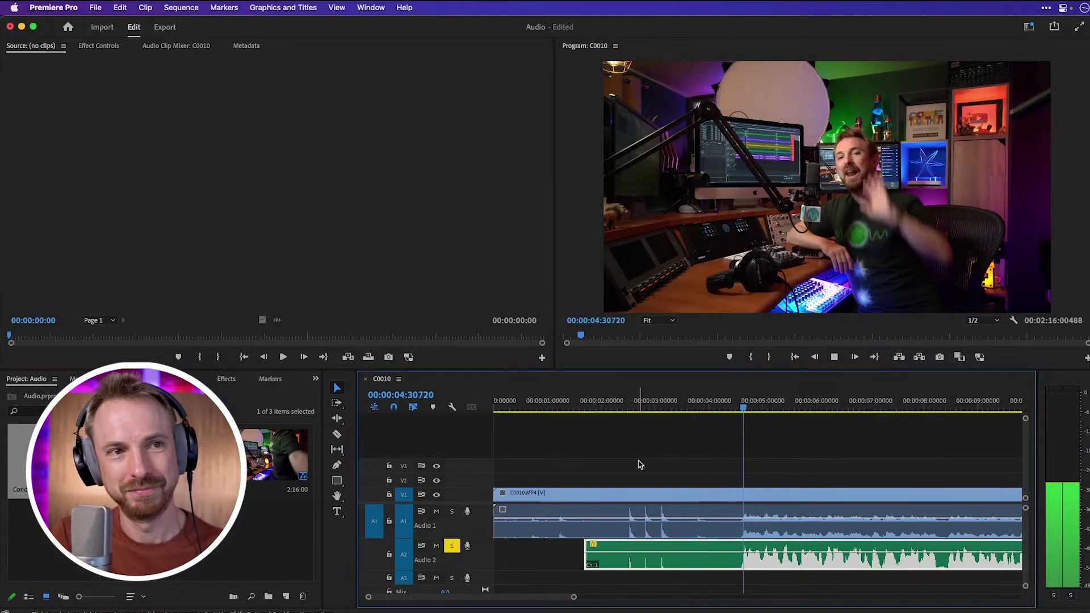
pyautogui.press('space')
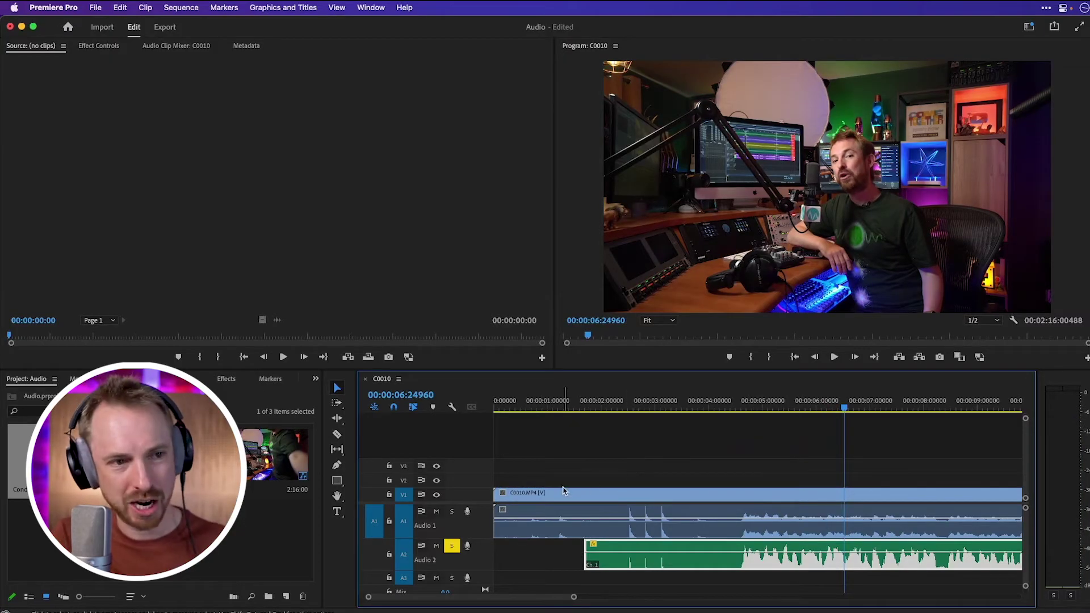
# Turn off audio time units for the time ruler and deselect the Audio 2 clip.
pyautogui.rightClick(642, 455)
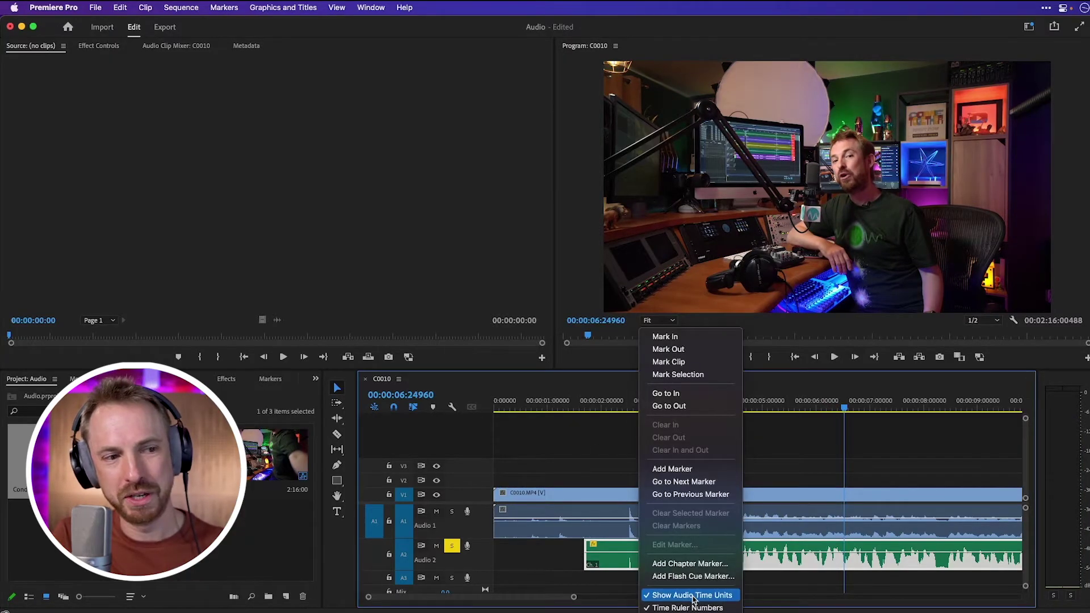
pyautogui.click(690, 591)
pyautogui.click(653, 449)
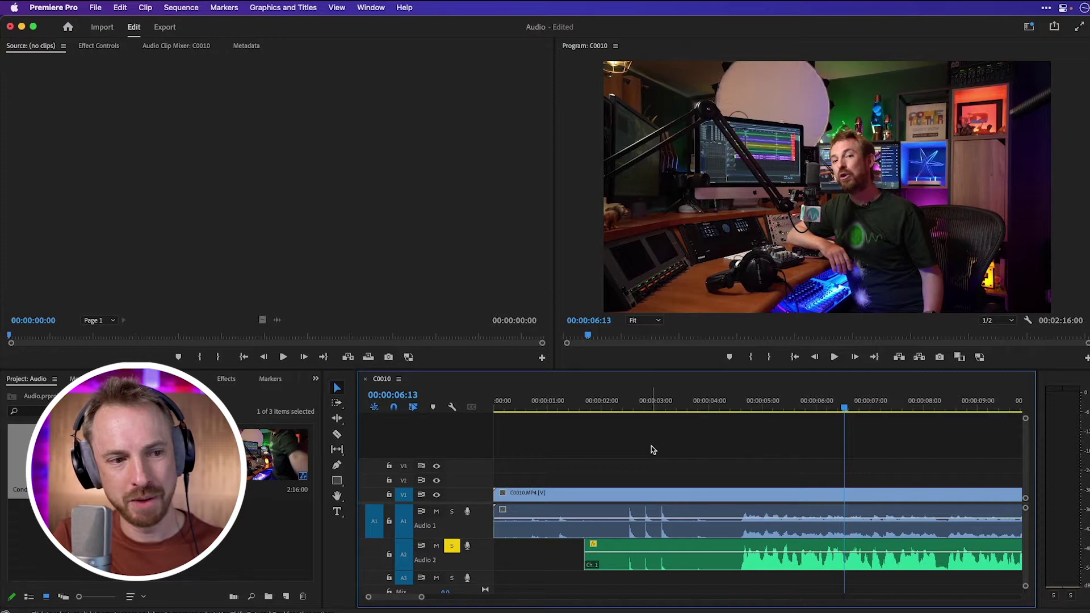
# Undo the manual moves and start trim of the Audio 2 clip to restore its original unsynced placement.
pyautogui.press('super+Right')
pyautogui.press('super+Right')
pyautogui.press('super+Right')
pyautogui.press('super+Right')
pyautogui.press('super+Right')
pyautogui.press('super+Right')
pyautogui.press('super+Right')
pyautogui.press('super+Right')
pyautogui.press('super+Right')
pyautogui.press('super+Right')
pyautogui.press('super+Right')
pyautogui.press('super+Right')
pyautogui.press('super+Right')
pyautogui.press('super+Right')
pyautogui.press('super+Right')
pyautogui.press('super+Right')
pyautogui.press('super+Right')
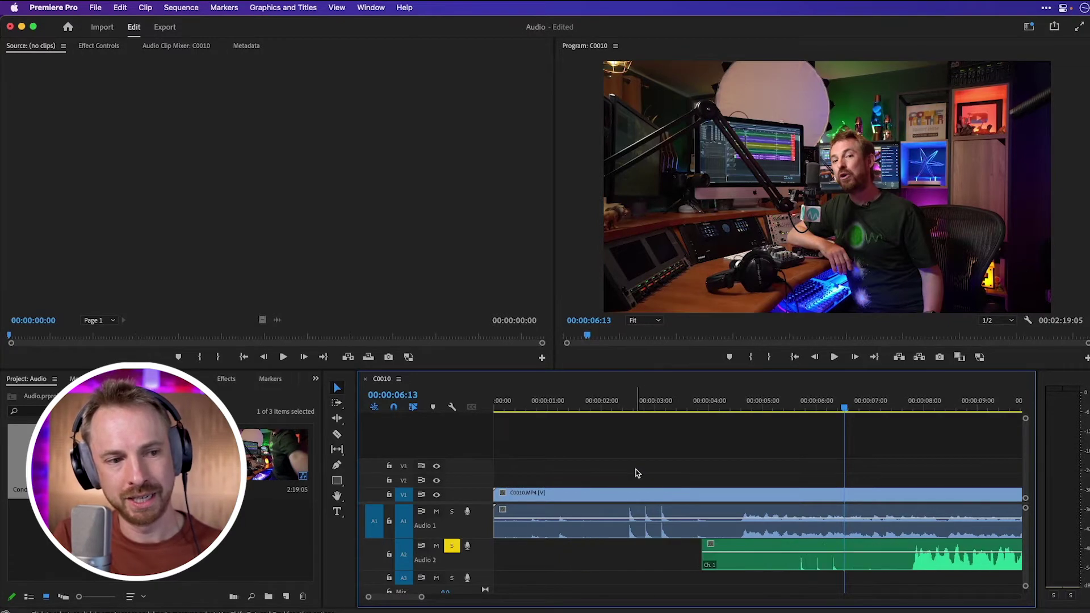
pyautogui.press('super+Left')
pyautogui.press('super+Left')
pyautogui.press('super+Left')
pyautogui.press('super+Left')
pyautogui.press('super+Left')
pyautogui.press('super+Left')
pyautogui.press('super+Left')
pyautogui.press('super+Left')
pyautogui.press('super+Left')
pyautogui.press('super+Left')
pyautogui.press('super+Left')
pyautogui.press('super+Left')
pyautogui.press('super+Left')
pyautogui.press('super+Left')
pyautogui.press('super+Left')
pyautogui.press('super+Left')
pyautogui.press('super+Left')
pyautogui.press('super+Left')
pyautogui.press('super+Left')
pyautogui.press('super+Left')
pyautogui.press('-')
pyautogui.press('-')
pyautogui.press('-')
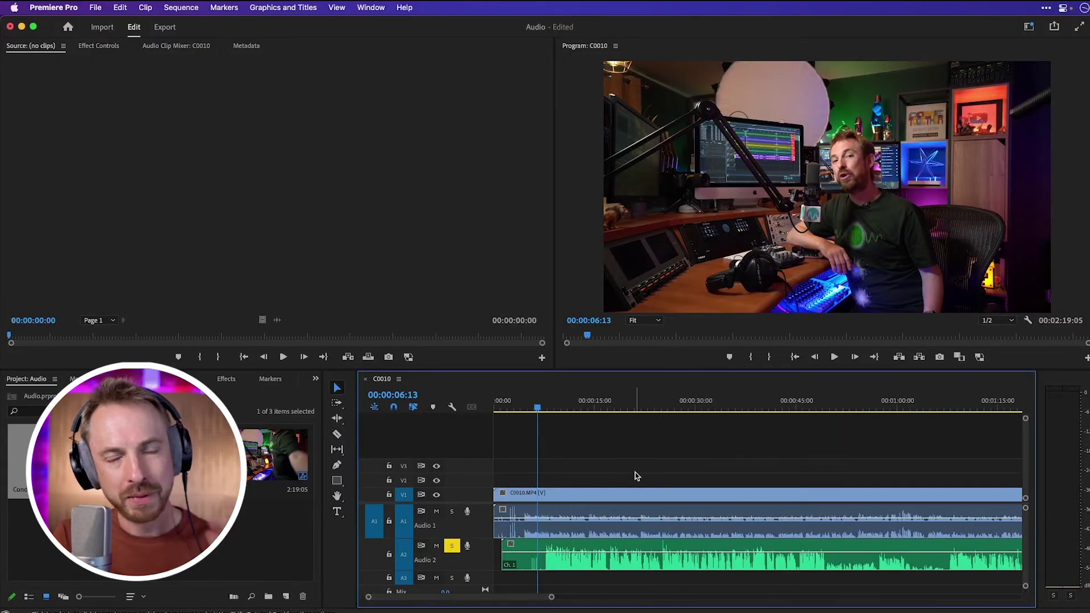
# Synchronize the C0010 clip and the Audio 2 clip by audio, using track channel 1.
pyautogui.moveTo(630, 467); pyautogui.dragTo(684, 559)
pyautogui.rightClick(647, 521)
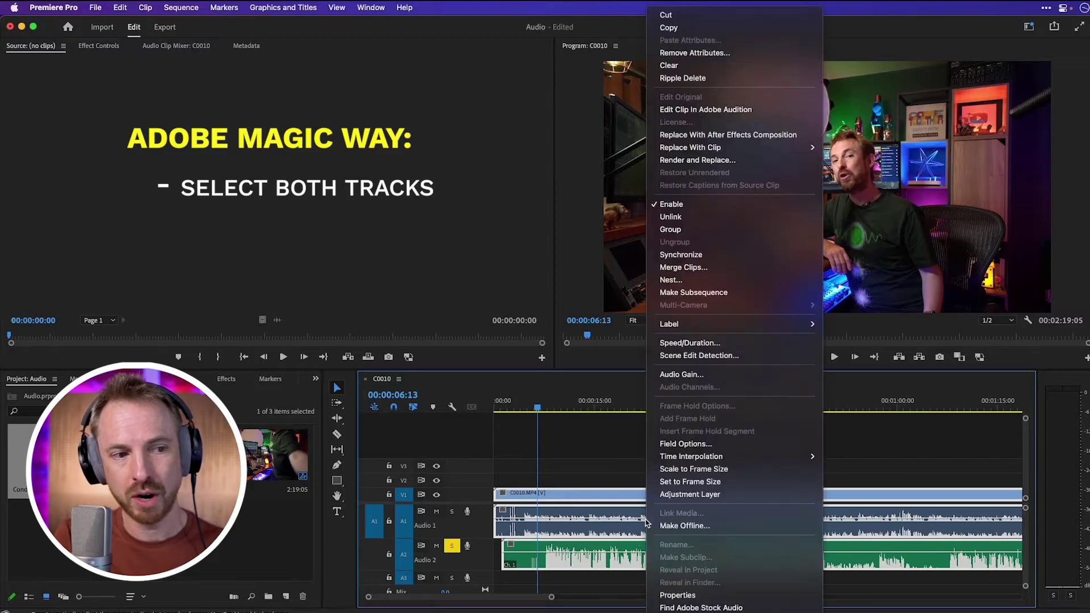
pyautogui.click(718, 257)
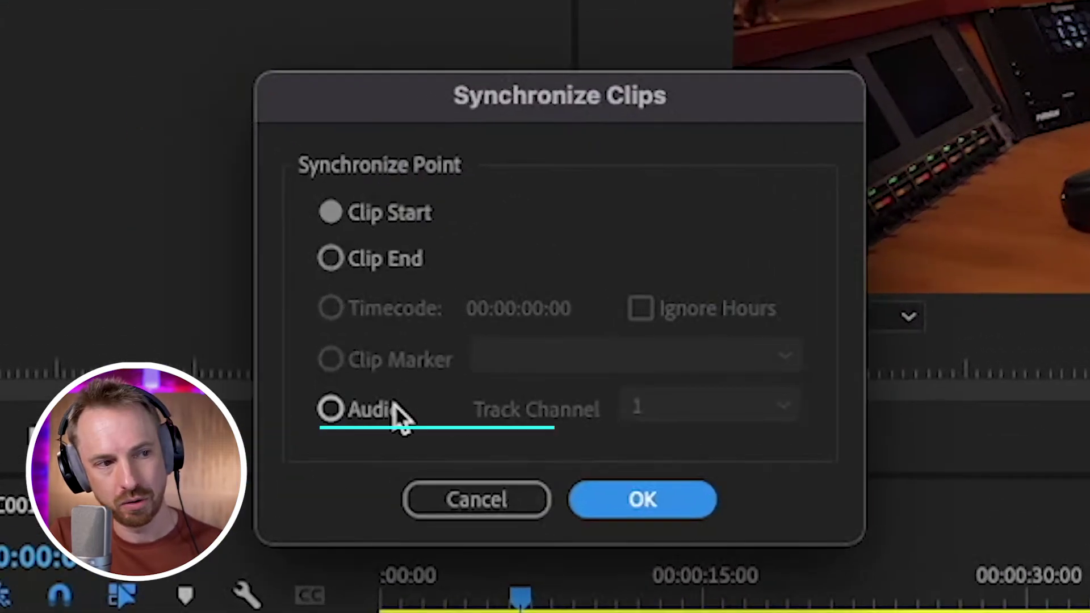
pyautogui.click(478, 348)
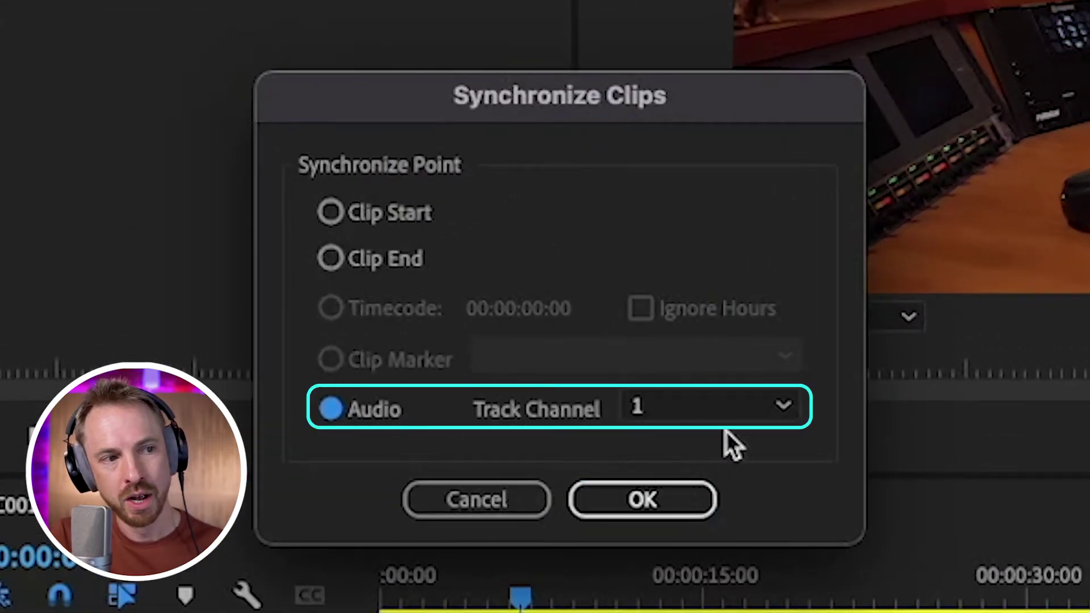
pyautogui.click(593, 494)
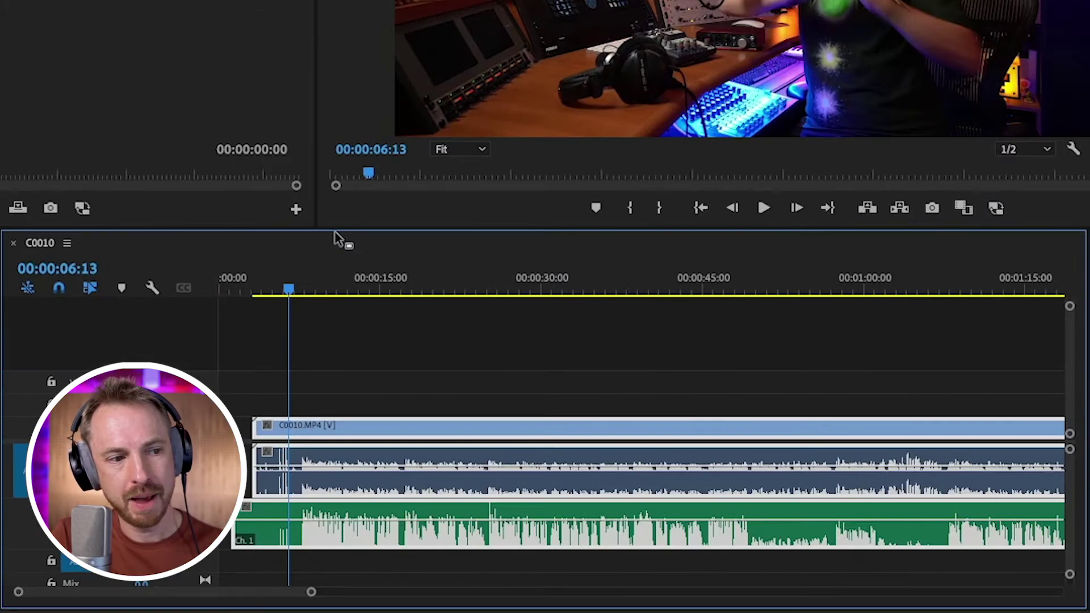
# Inspect the clap alignment of the synchronized clips and play the speech from 00:00:07:22.
pyautogui.press('=')
pyautogui.press('=')
pyautogui.press('=')
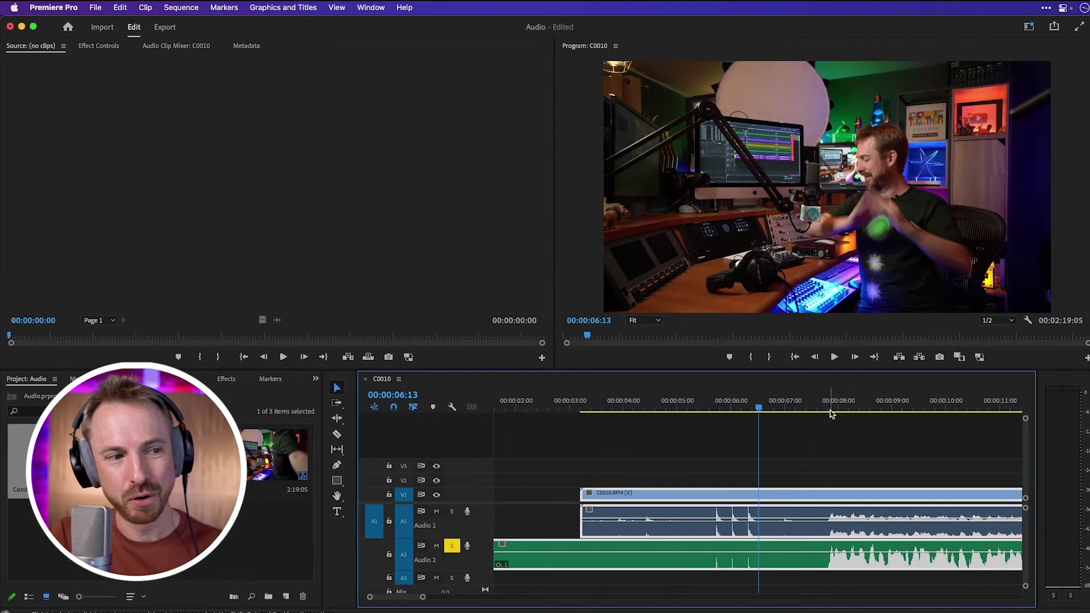
pyautogui.click(759, 291)
pyautogui.press('space')
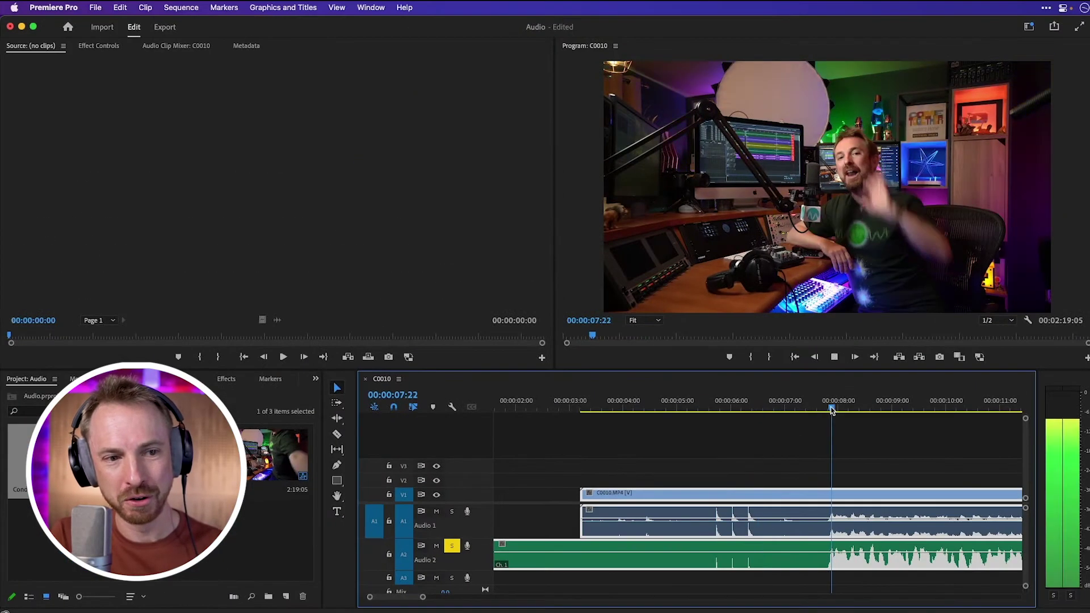
pyautogui.press('space')
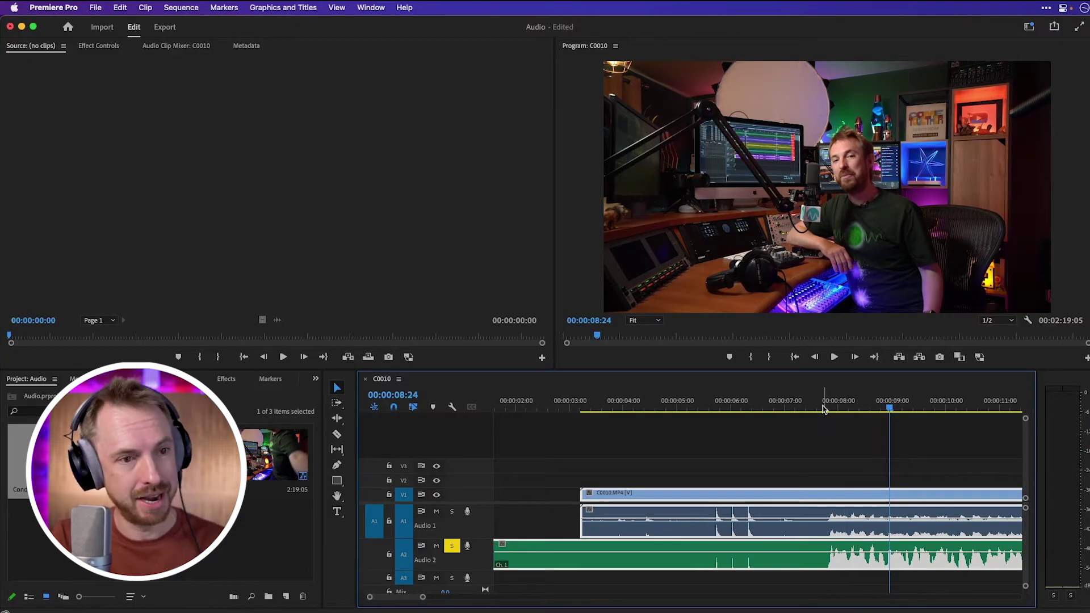
# Undo the automatic synchronization of the C0010 and Audio 2 clips.
pyautogui.press('super+z')
pyautogui.press('-')
pyautogui.press('-')
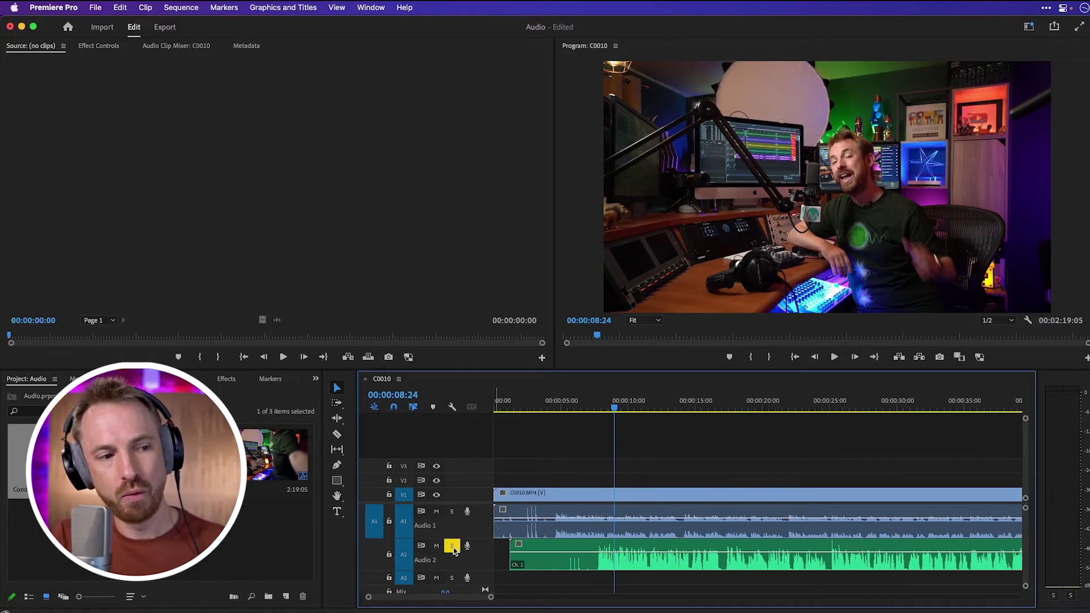
# Unlink the C0010 clip's video and camera audio, and delete the camera audio from Audio 1.
pyautogui.click(554, 533)
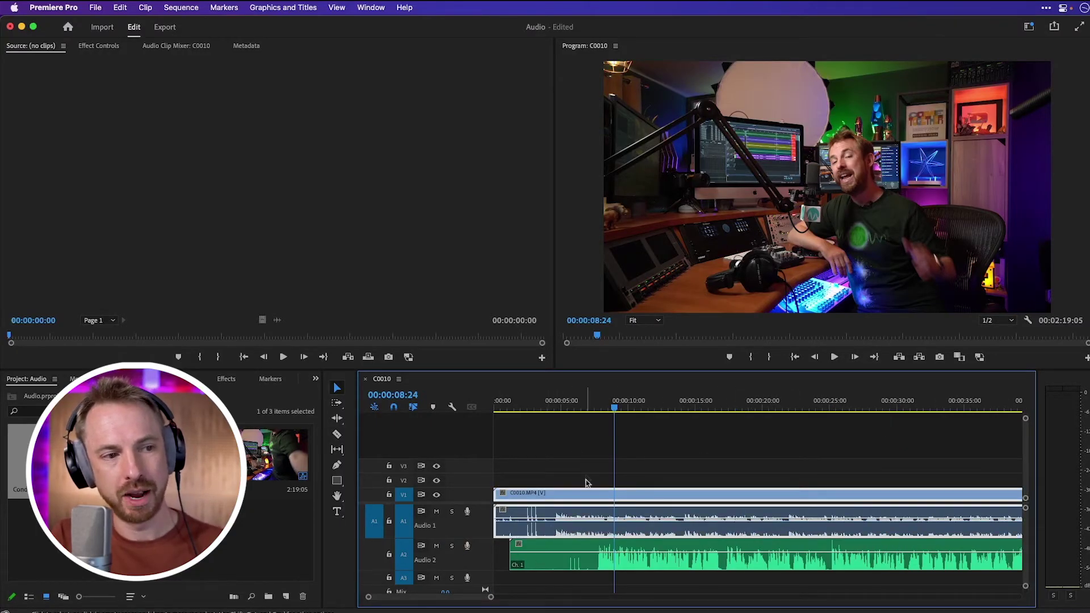
pyautogui.rightClick(590, 512)
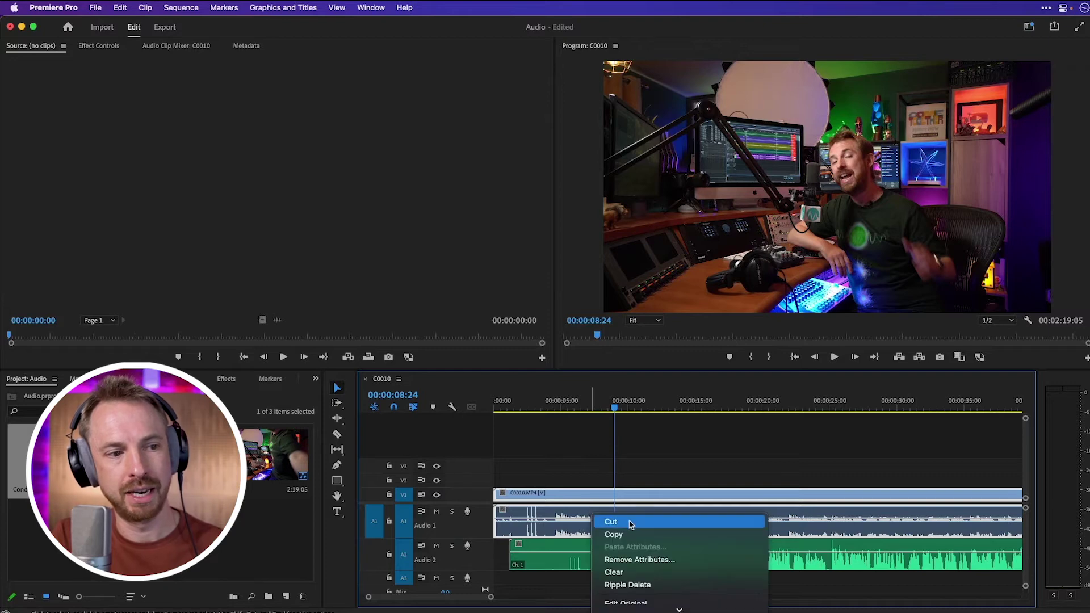
pyautogui.click(574, 527)
pyautogui.rightClick(573, 532)
pyautogui.click(559, 531)
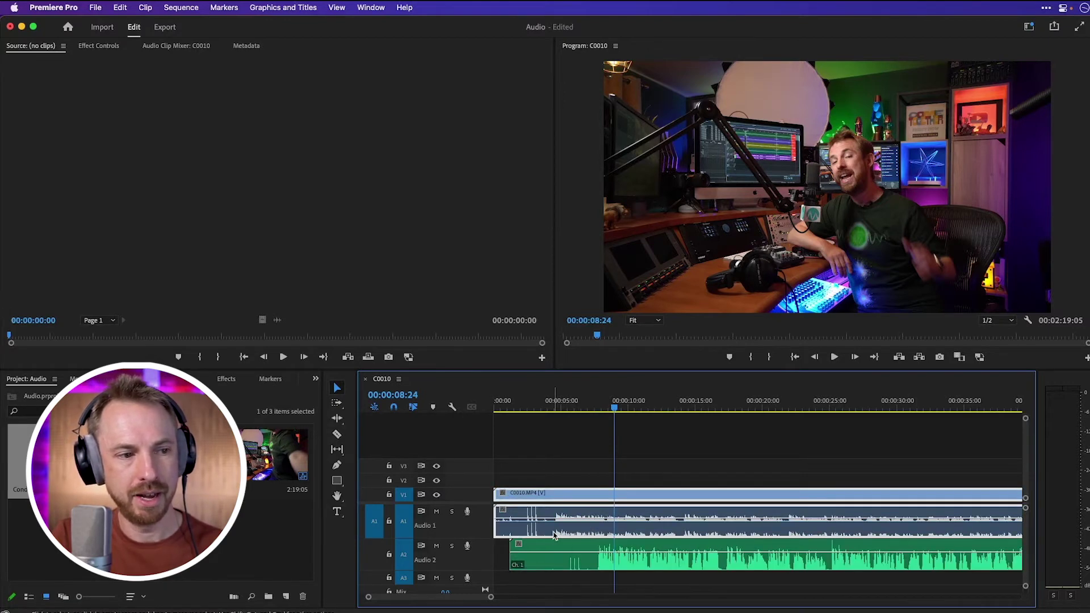
pyautogui.rightClick(554, 515)
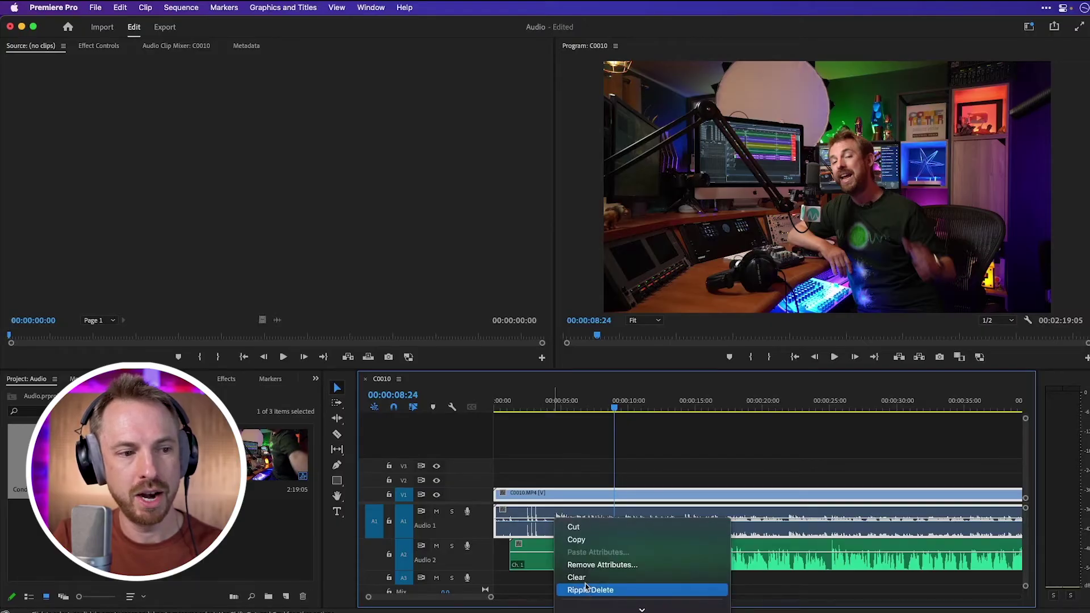
pyautogui.moveTo(593, 609)
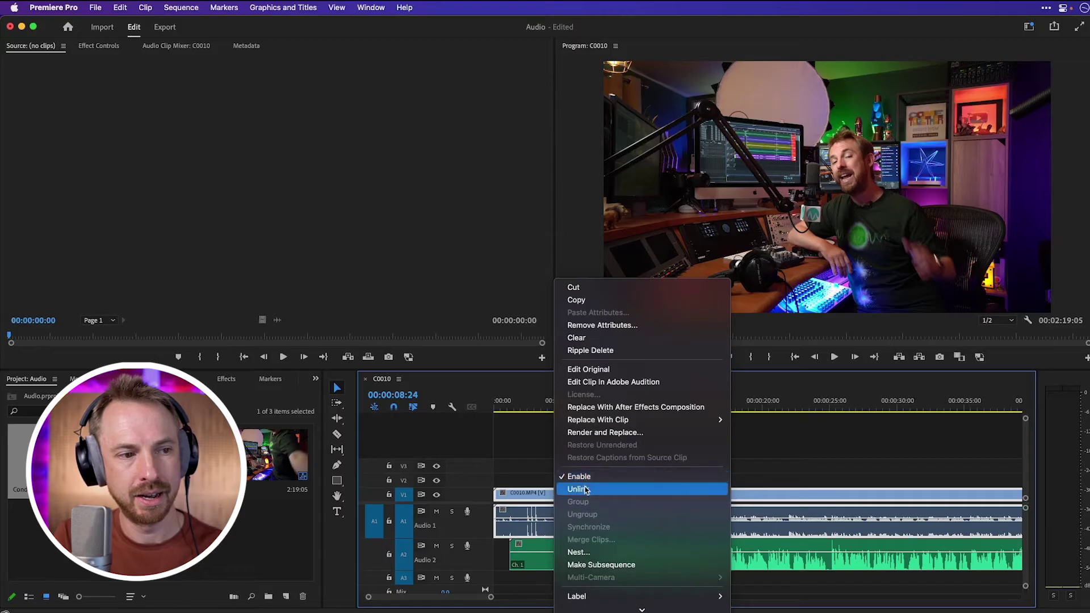
pyautogui.click(585, 490)
pyautogui.click(545, 525)
pyautogui.press('Delete')
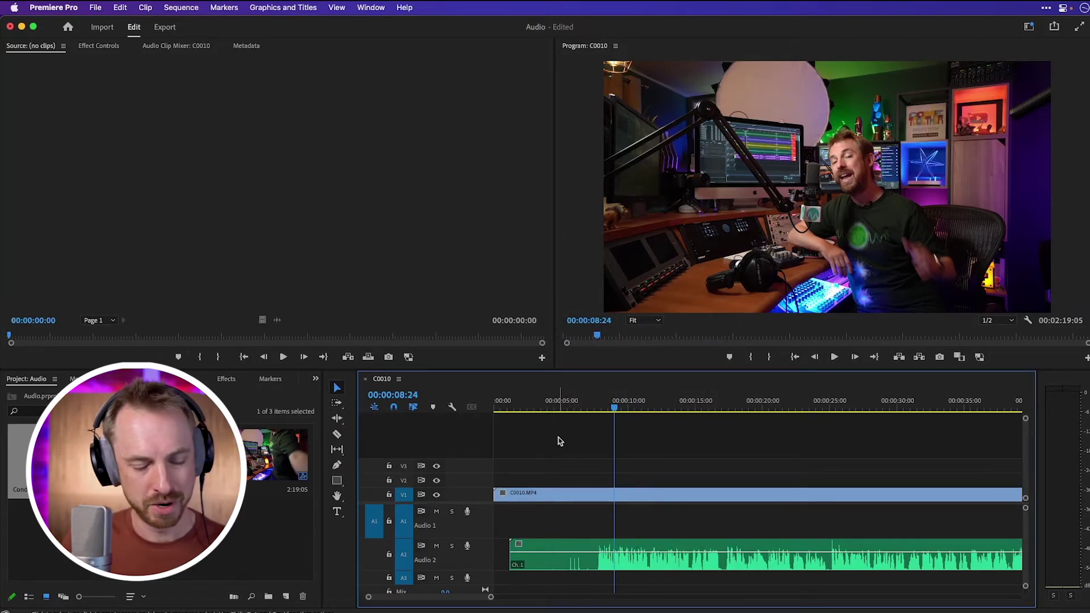
# Go to the clap frame at 00:00:02:14 and move the microphone clip from Audio 2 to Audio 1, roughly aligning its claps.
pyautogui.moveTo(536, 405)
pyautogui.mouseDown()
pyautogui.moveTo(518, 408)
pyautogui.moveTo(528, 407)
pyautogui.mouseUp()
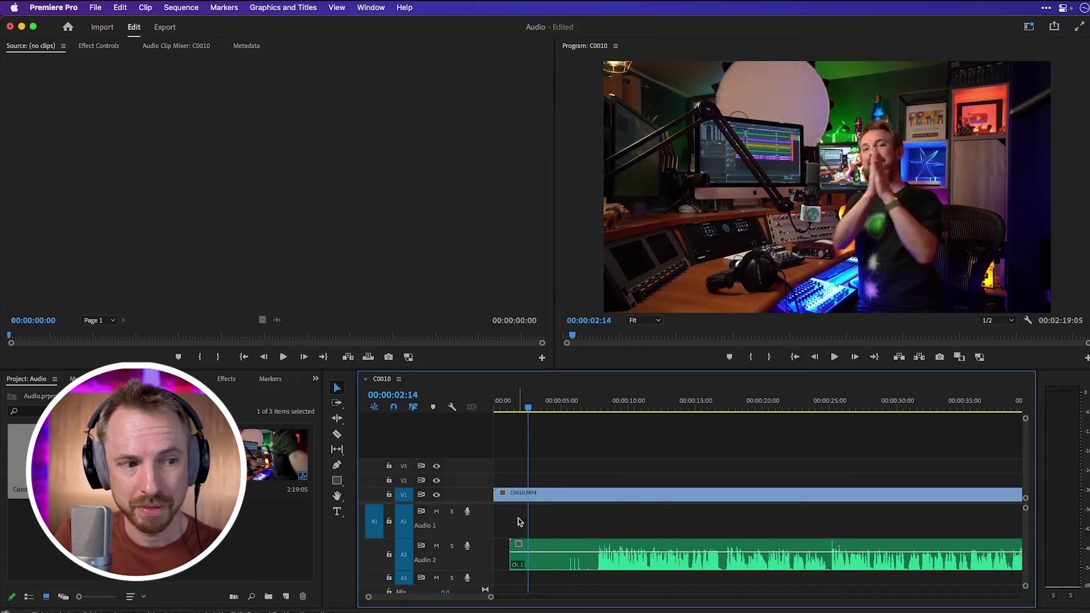
pyautogui.moveTo(513, 566); pyautogui.dragTo(542, 537)
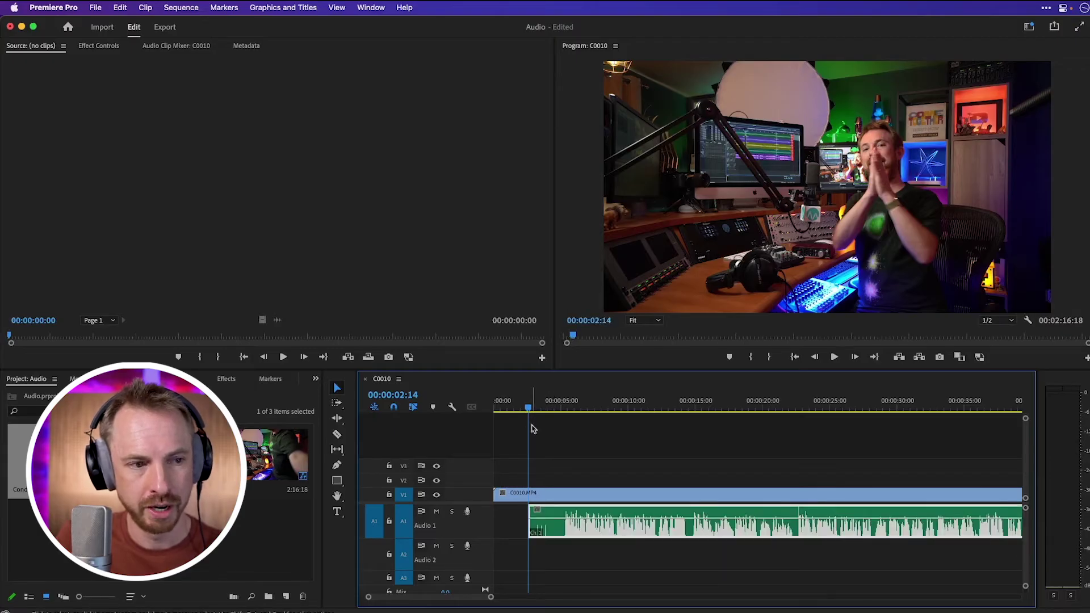
pyautogui.press('=')
pyautogui.press('=')
pyautogui.press('=')
pyautogui.moveTo(815, 532); pyautogui.dragTo(773, 533)
# Align the microphone clip's first clap spike with the hands-together frame at 00:00:02:14, and play the result to check sync.
pyautogui.press('=')
pyautogui.press('=')
pyautogui.press('Left')
pyautogui.press('Left')
pyautogui.press('Right')
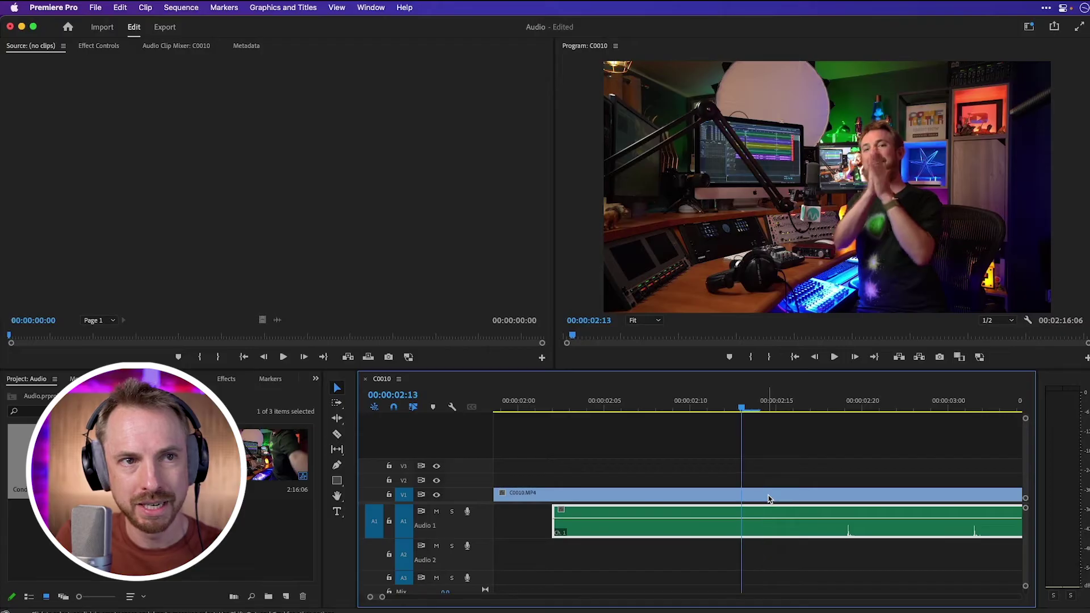
pyautogui.press('Right')
pyautogui.moveTo(850, 537); pyautogui.dragTo(792, 536)
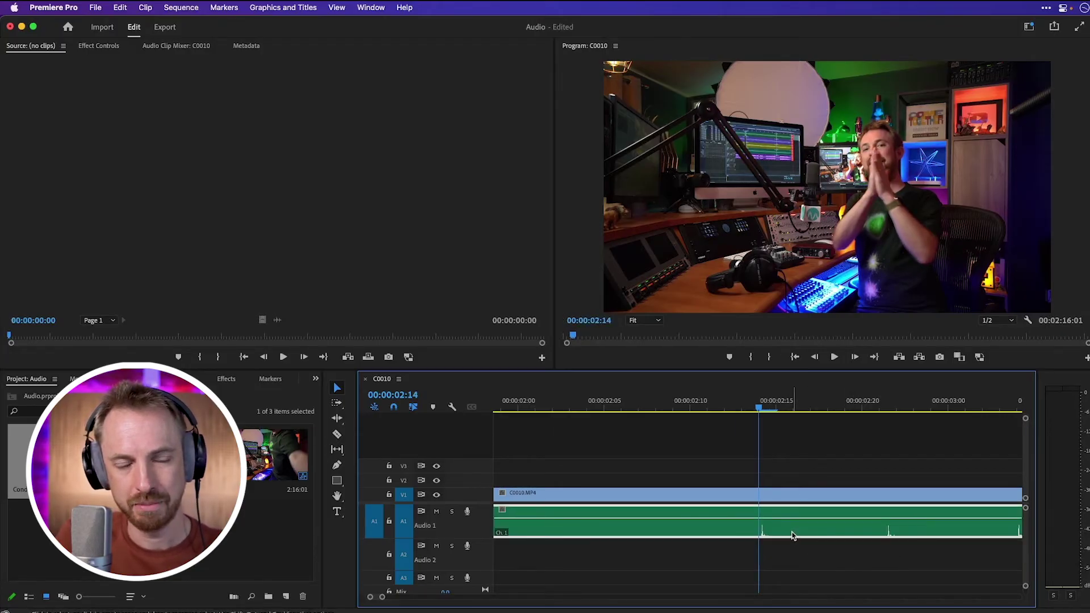
pyautogui.press('space')
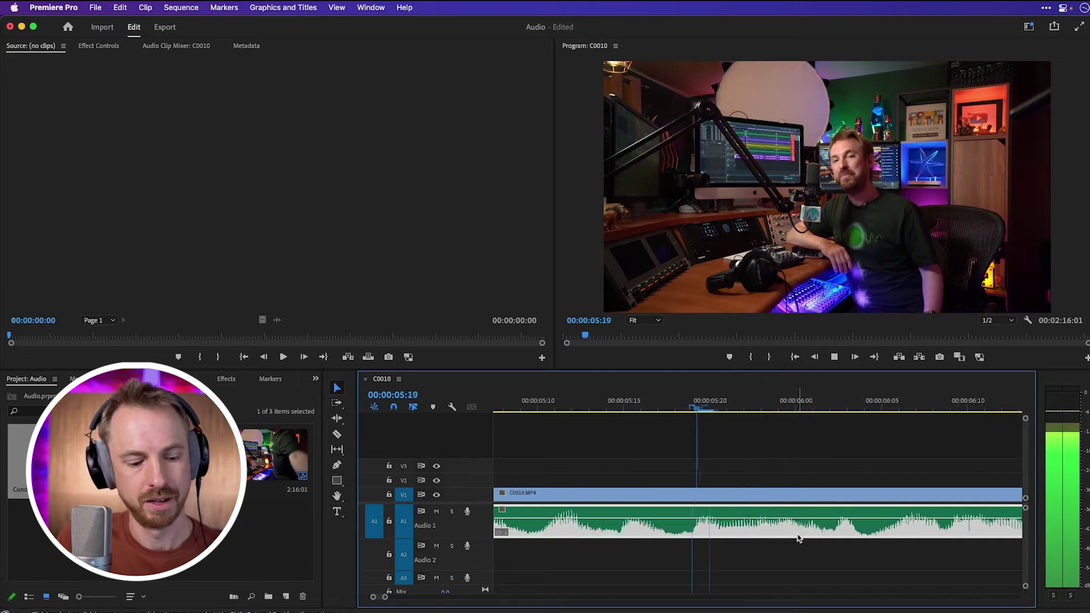
pyautogui.press('space')
# Razor the C0010 video and microphone audio just before the speech begins, and delete the clap portions ahead of the cut.
pyautogui.press('-')
pyautogui.press('-')
pyautogui.press('-')
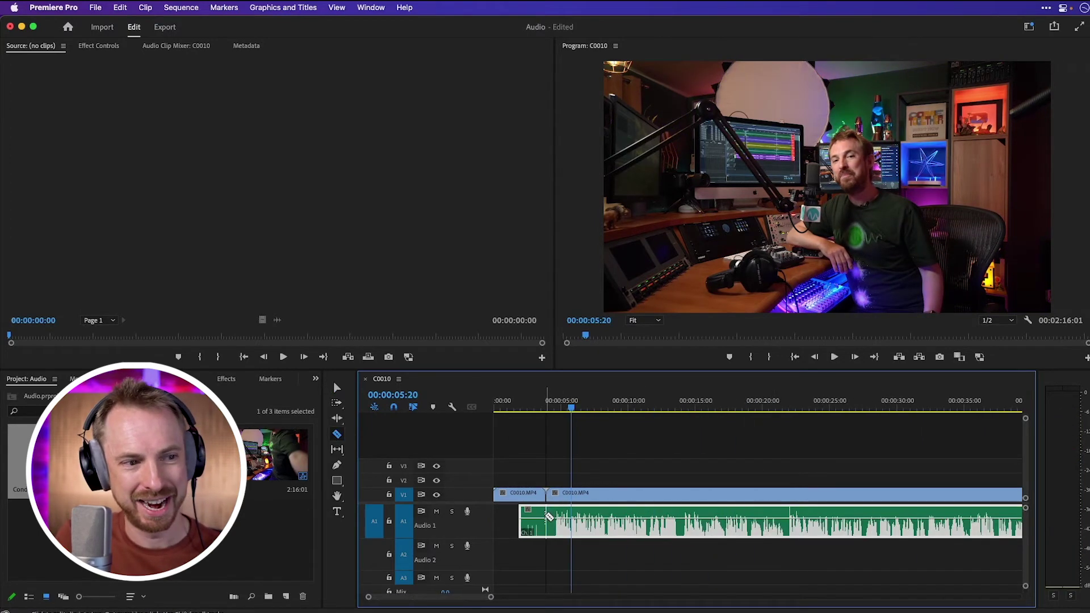
pyautogui.press('v')
pyautogui.moveTo(536, 462); pyautogui.dragTo(491, 565)
pyautogui.press('Delete')
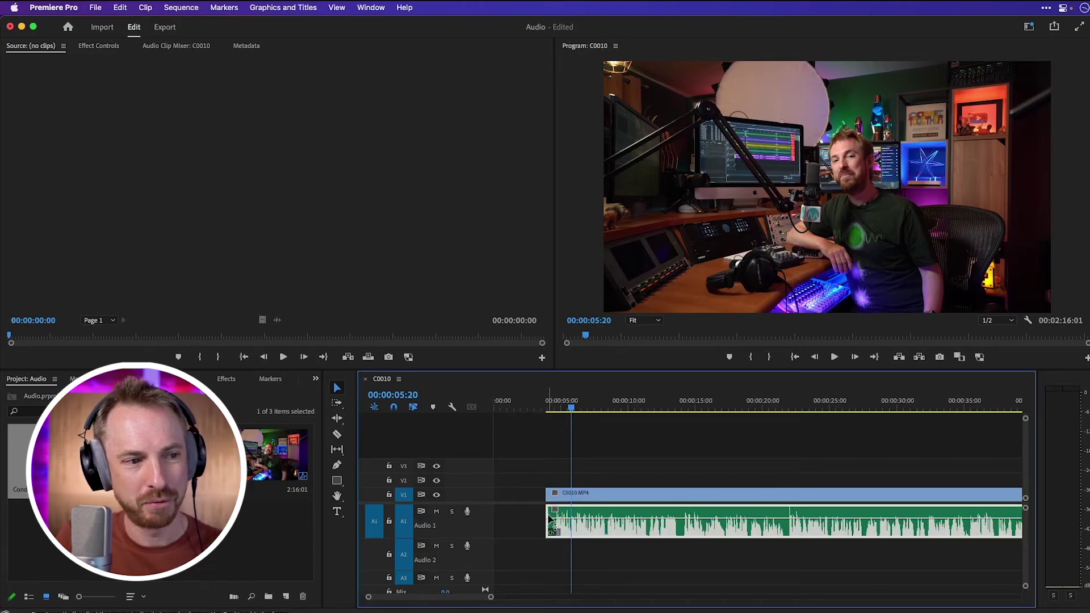
# Move the trimmed C0010 video and the trimmed microphone audio separately to the start of the sequence.
pyautogui.moveTo(573, 495); pyautogui.dragTo(521, 494)
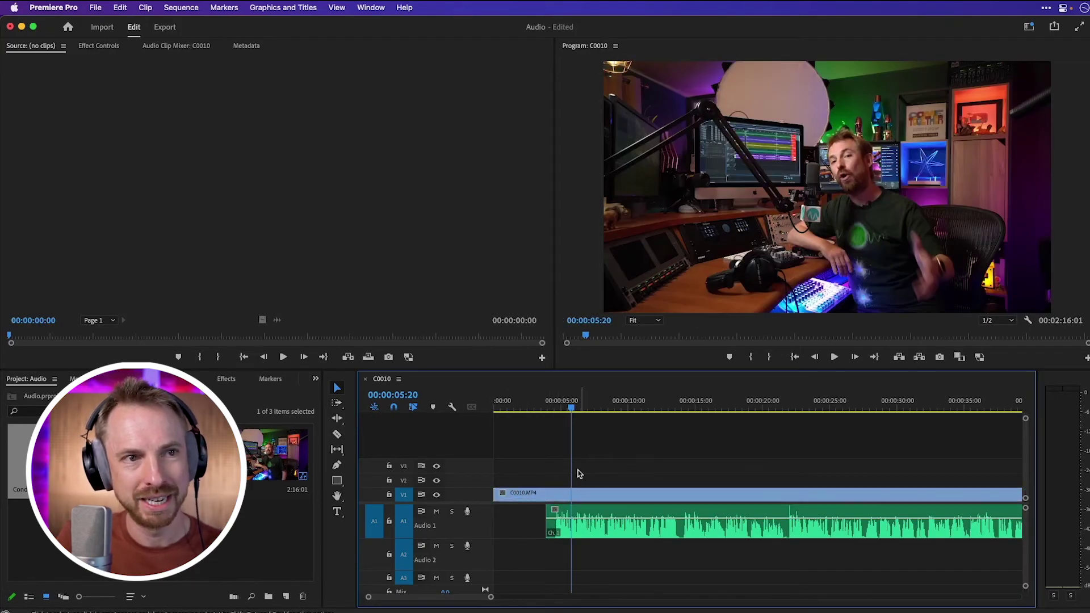
pyautogui.moveTo(548, 406); pyautogui.dragTo(496, 404)
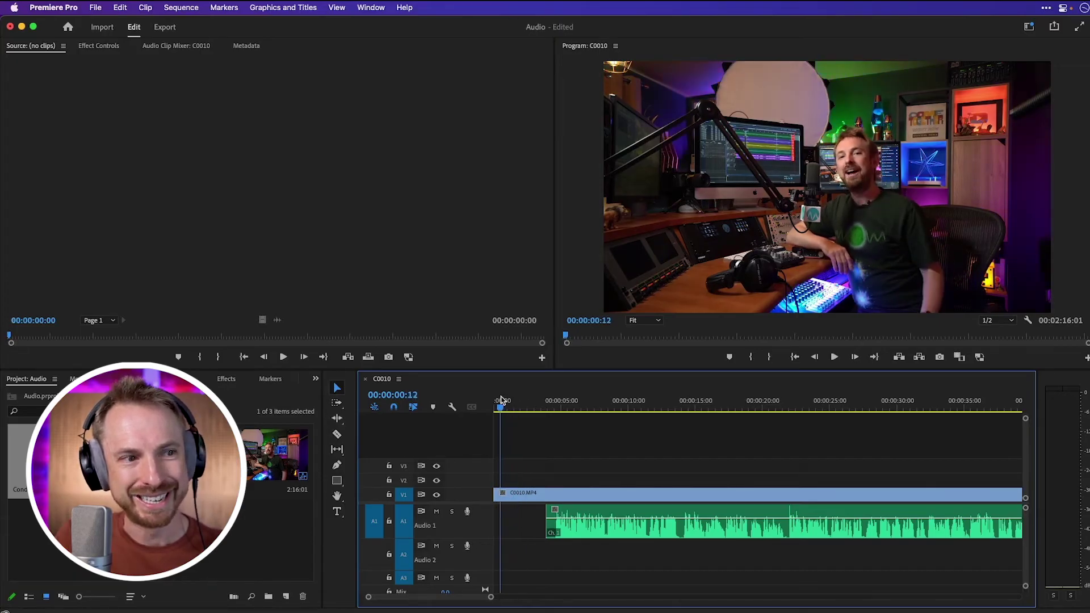
pyautogui.moveTo(619, 525); pyautogui.dragTo(562, 527)
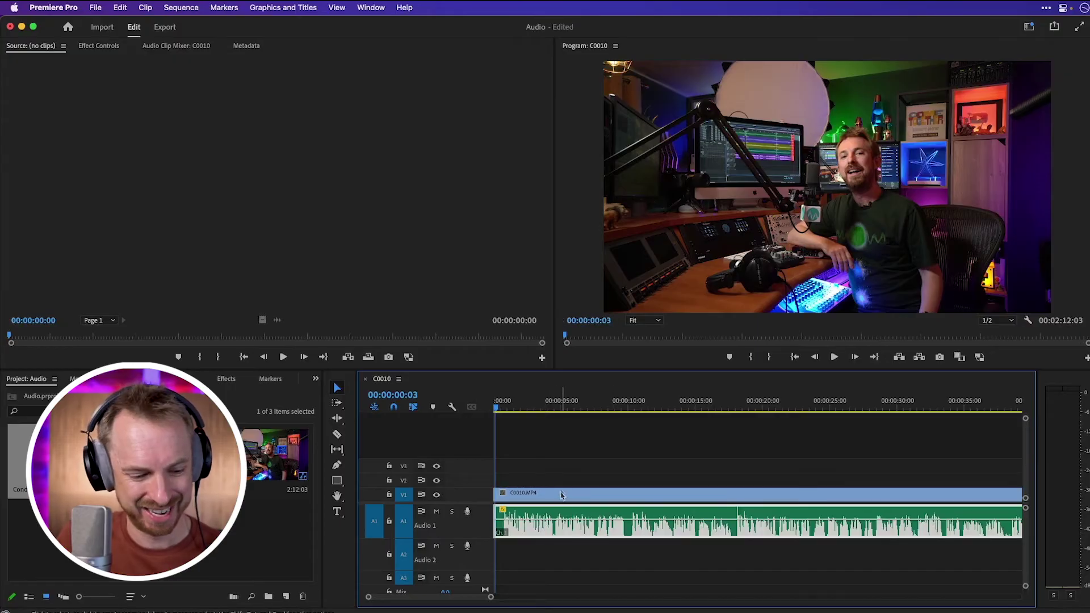
# Trim the microphone clip's start, reposition it near the beginning of the speech, and play from 00:00:00:11 to judge lip sync.
pyautogui.press('=')
pyautogui.press('=')
pyautogui.press('space')
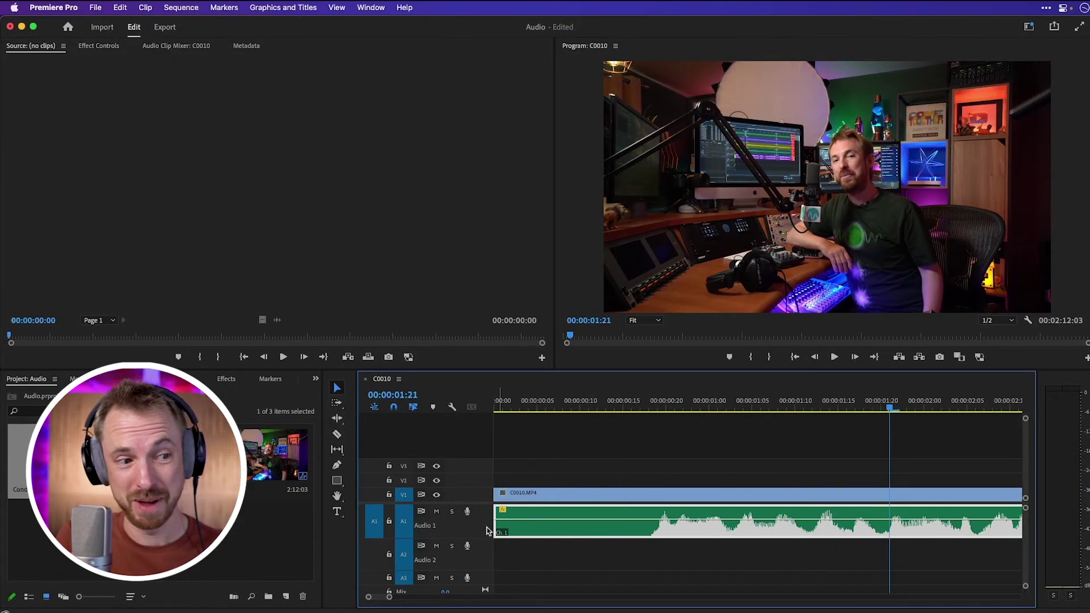
pyautogui.moveTo(493, 529); pyautogui.dragTo(573, 539)
pyautogui.click(590, 401)
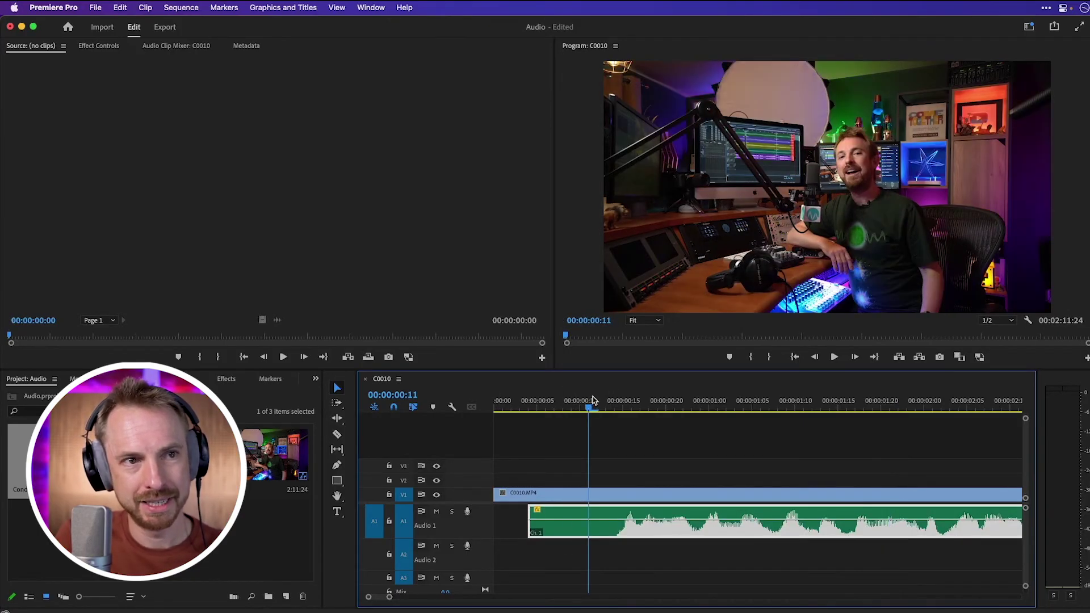
pyautogui.press('space')
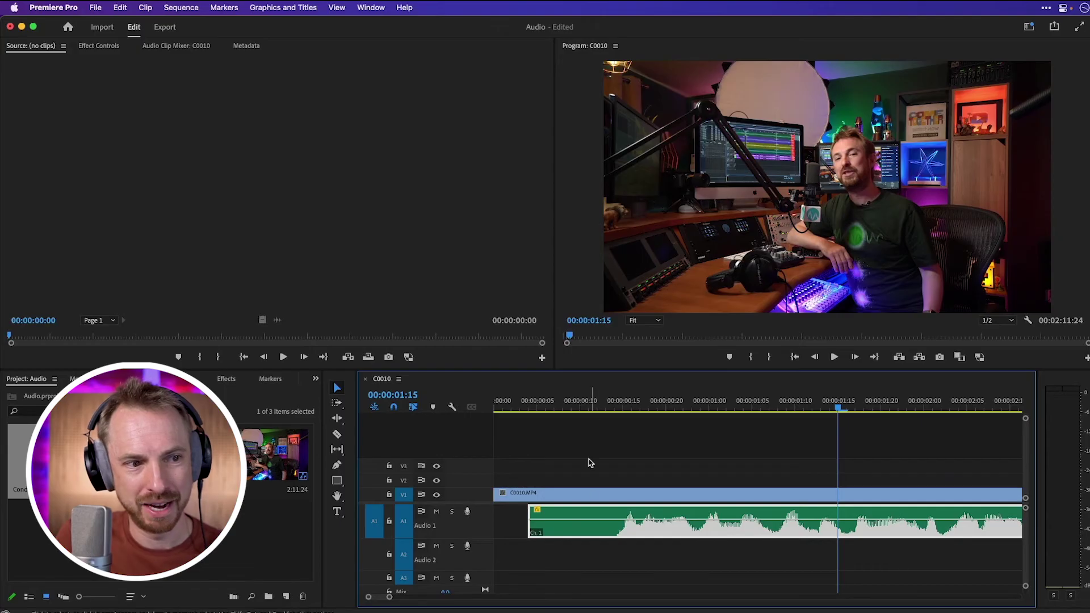
# Shift the microphone clip later in two moves of about 3 frames each, playing the speech after each to match the lips.
pyautogui.moveTo(607, 529); pyautogui.dragTo(632, 528)
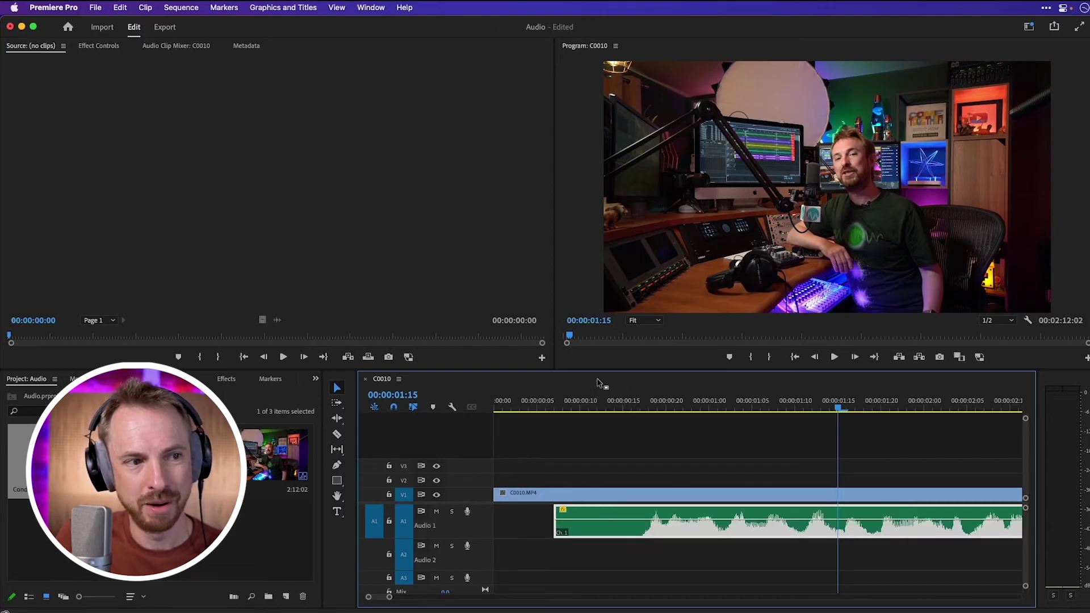
pyautogui.click(598, 413)
pyautogui.press('space')
pyautogui.press('space')
pyautogui.moveTo(659, 529); pyautogui.dragTo(684, 528)
pyautogui.click(618, 402)
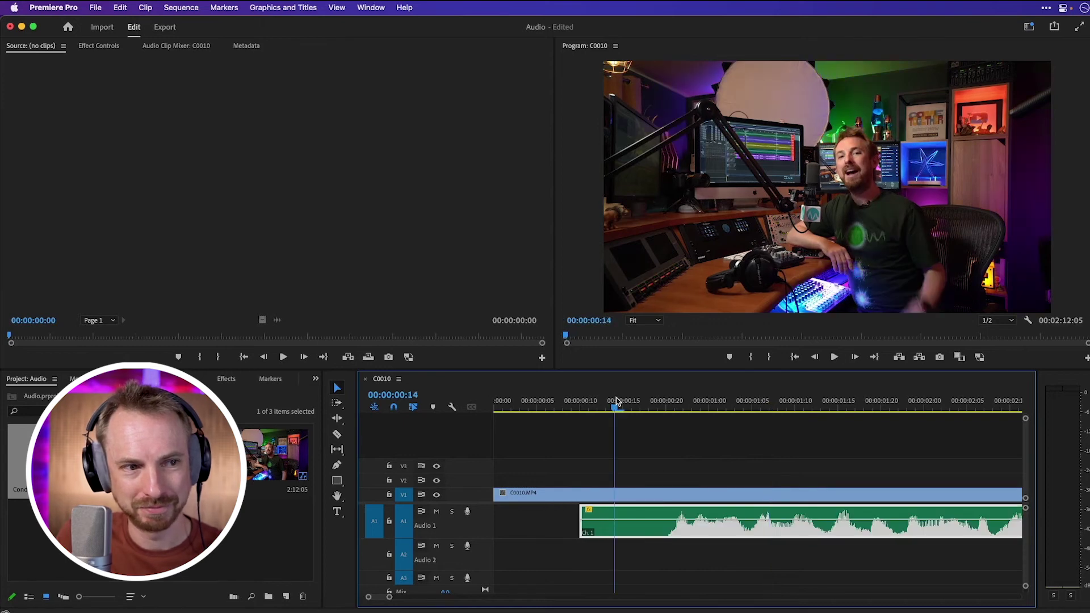
pyautogui.press('space')
pyautogui.press('space')
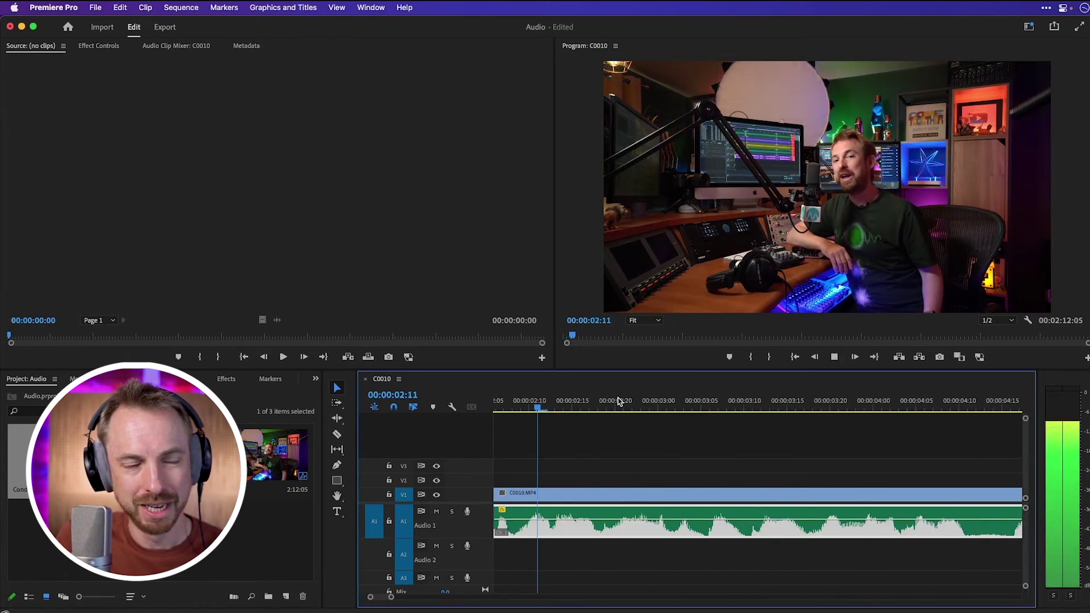
# Open the available clip commands for the microphone audio on Audio 1.
pyautogui.press('-')
pyautogui.press('-')
pyautogui.press('-')
pyautogui.press('-')
pyautogui.press('-')
pyautogui.press('-')
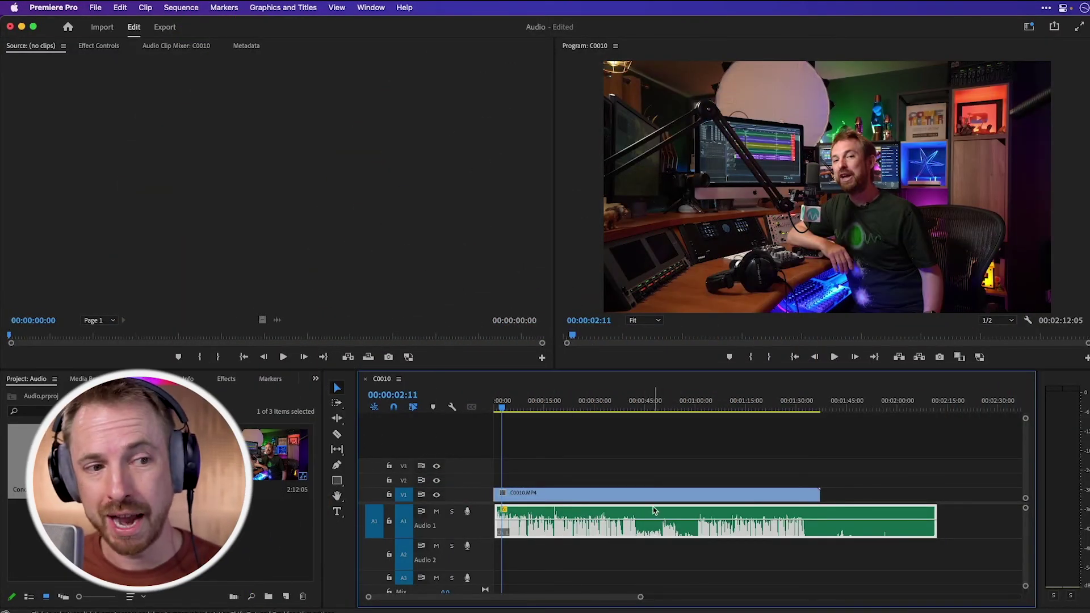
pyautogui.rightClick(651, 530)
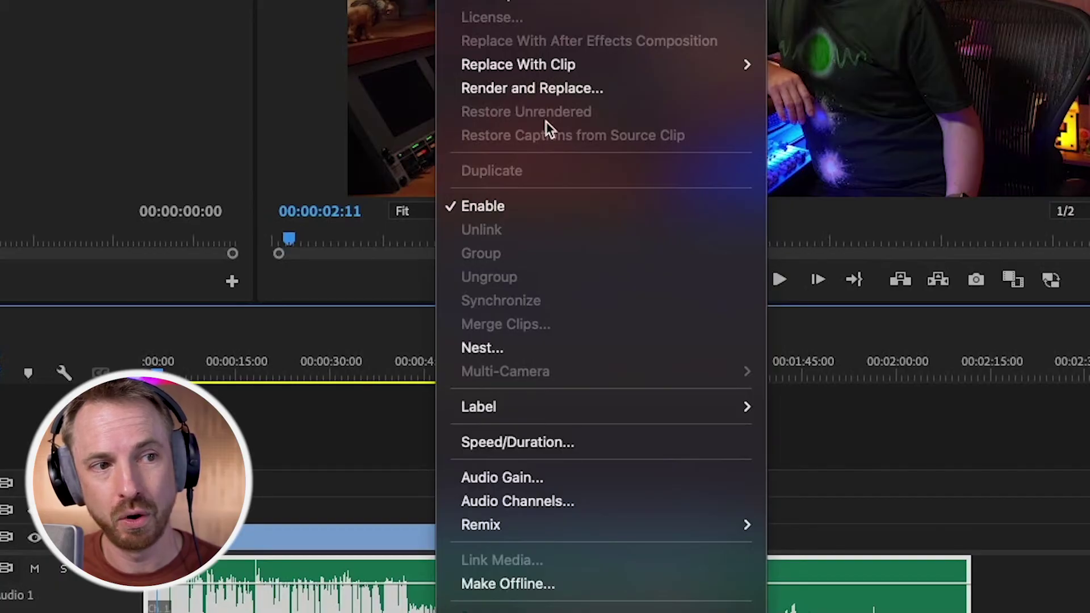